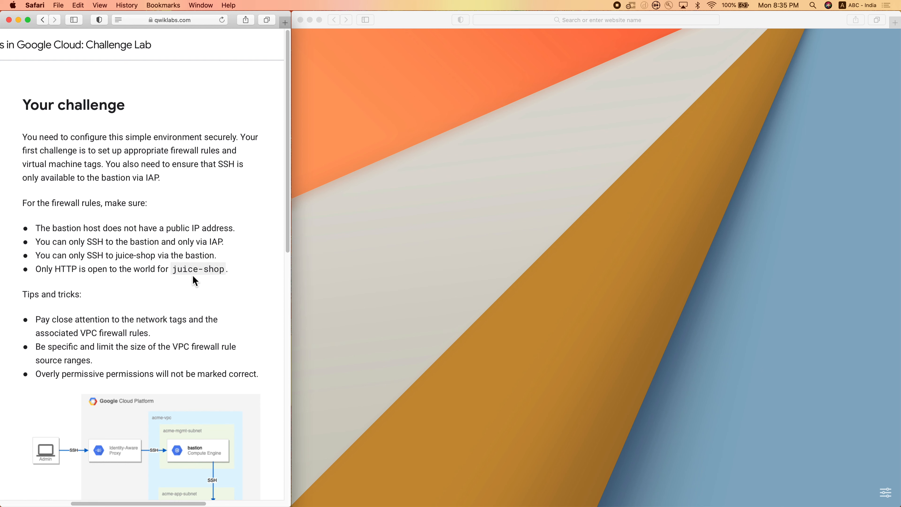
- Read through the lab's challenge requirements and suggested actions, and open the project's VPC firewall rules
scroll(164, 279, down, 4)
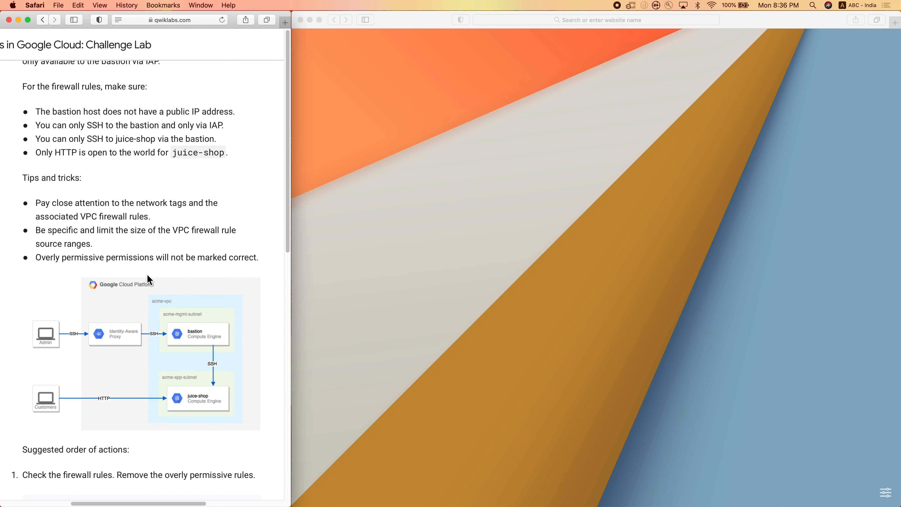
scroll(155, 267, down, 5)
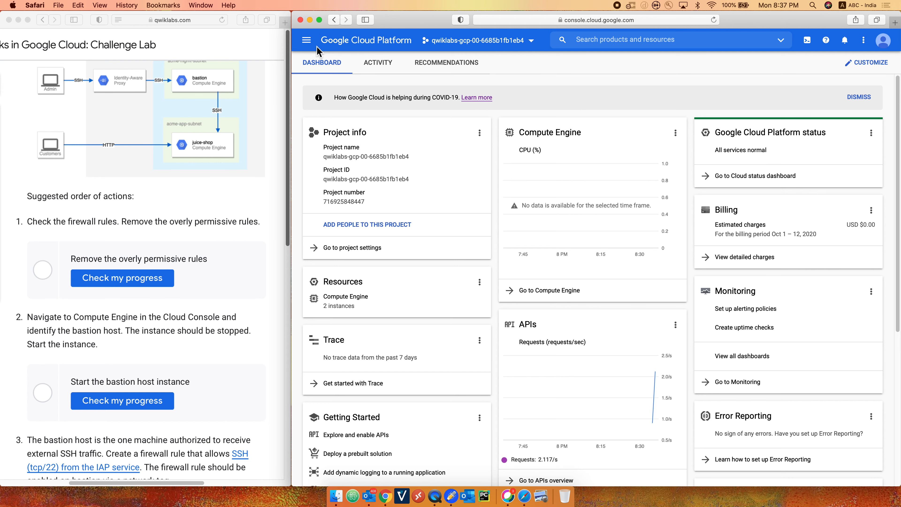
click(307, 40)
scroll(358, 337, down, 7)
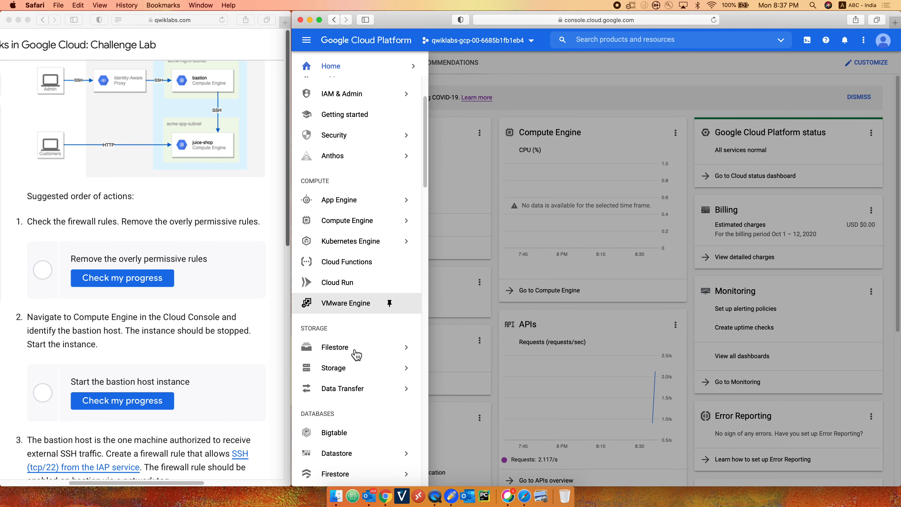
scroll(360, 353, down, 1)
mouse_move(364, 387)
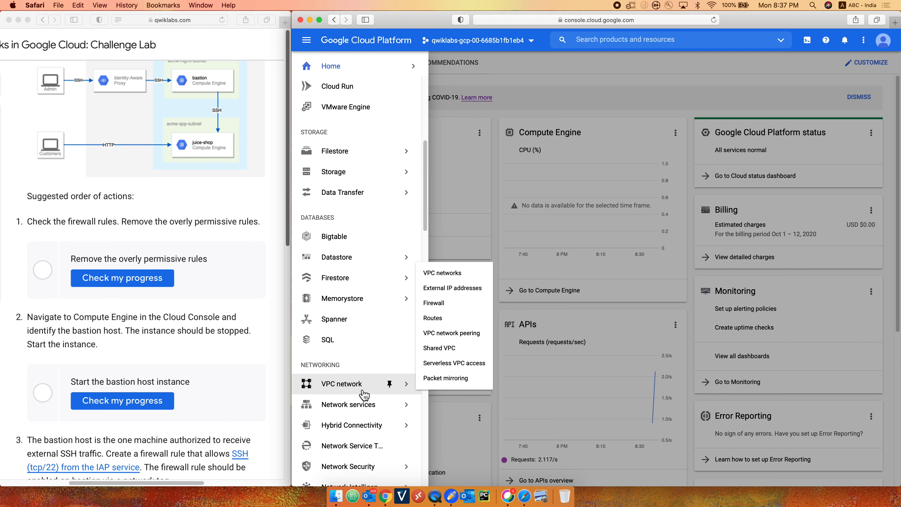
click(445, 308)
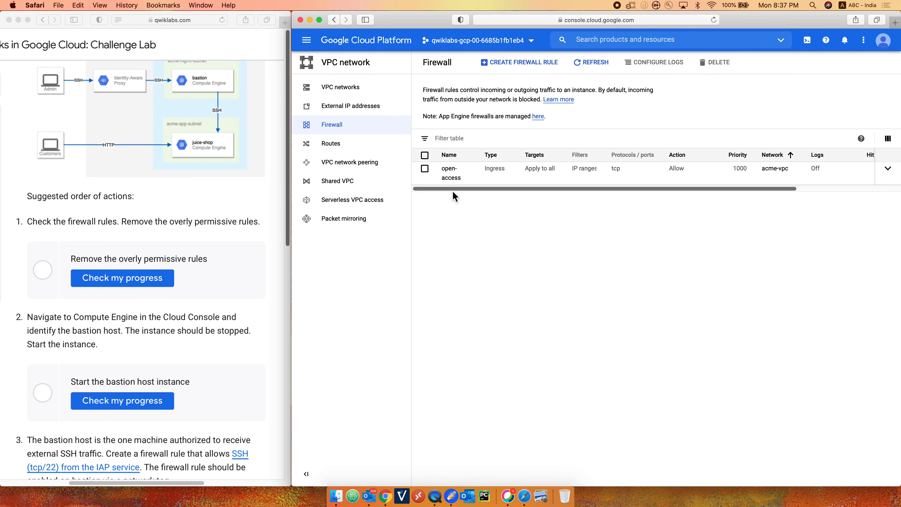
- Review the details of the open-access firewall rule and delete the rule
mouse_move(453, 193)
mouse_down()
mouse_move(571, 191)
mouse_move(458, 189)
mouse_up()
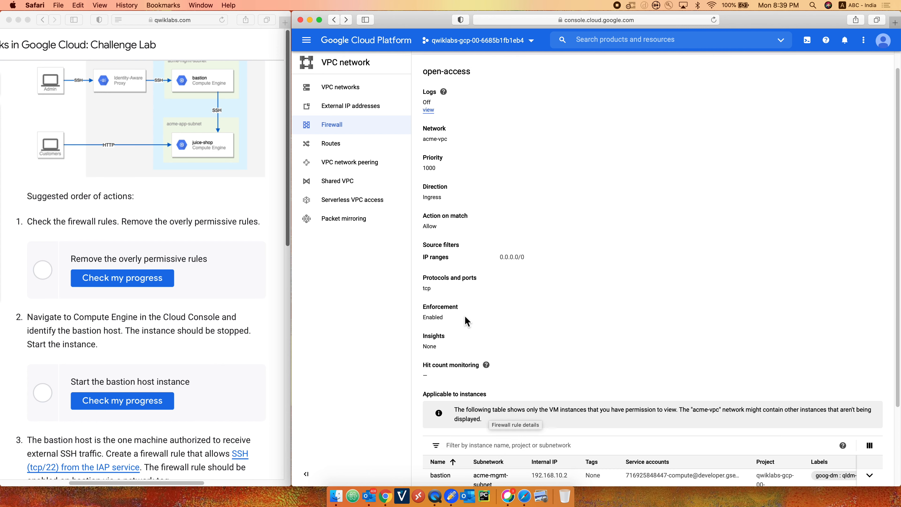
scroll(468, 320, down, 2)
scroll(469, 320, up, 3)
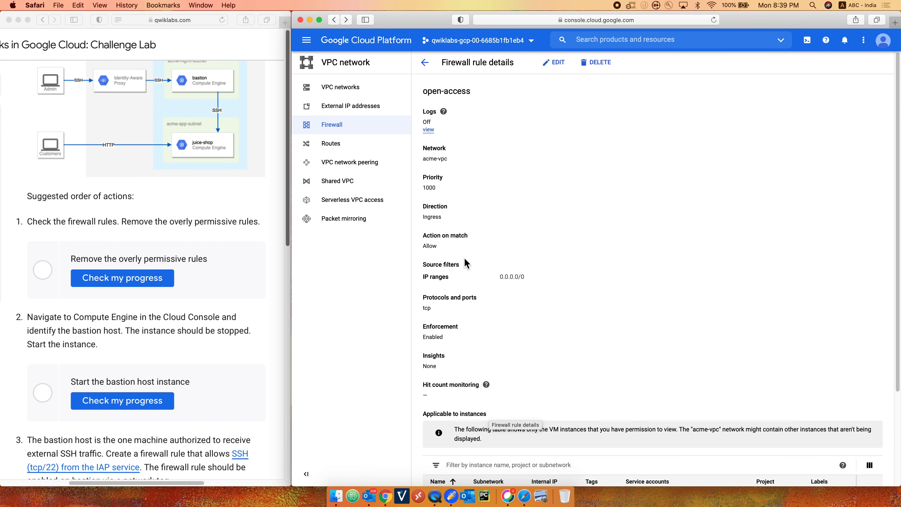
click(596, 62)
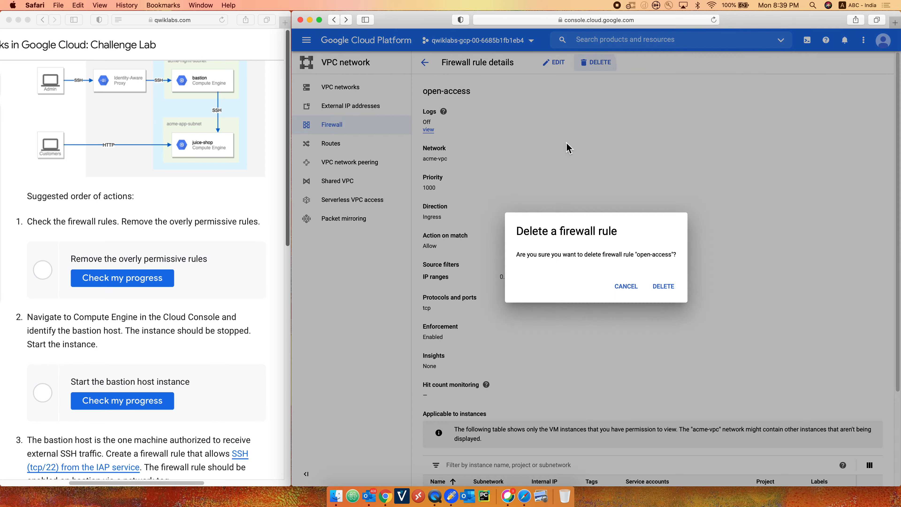
click(662, 287)
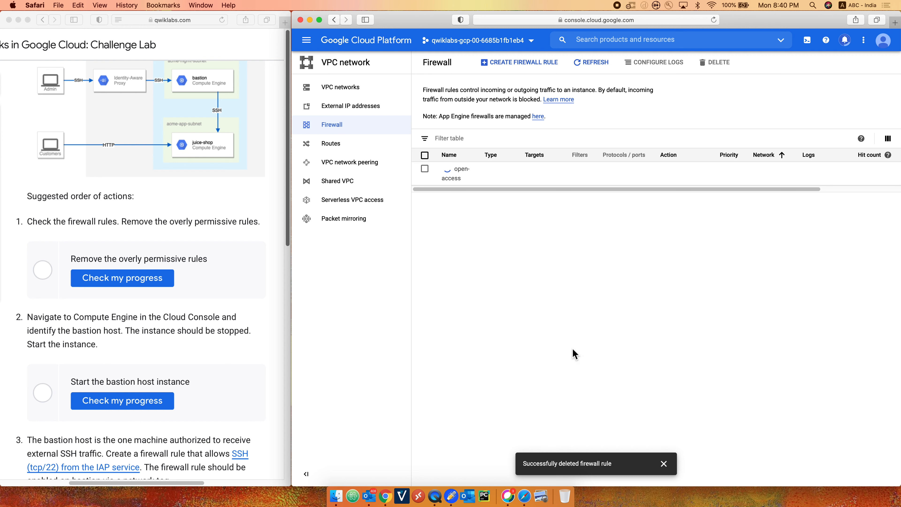
- Check the lab progress for removing the overly permissive rules and move on to the next task
click(213, 289)
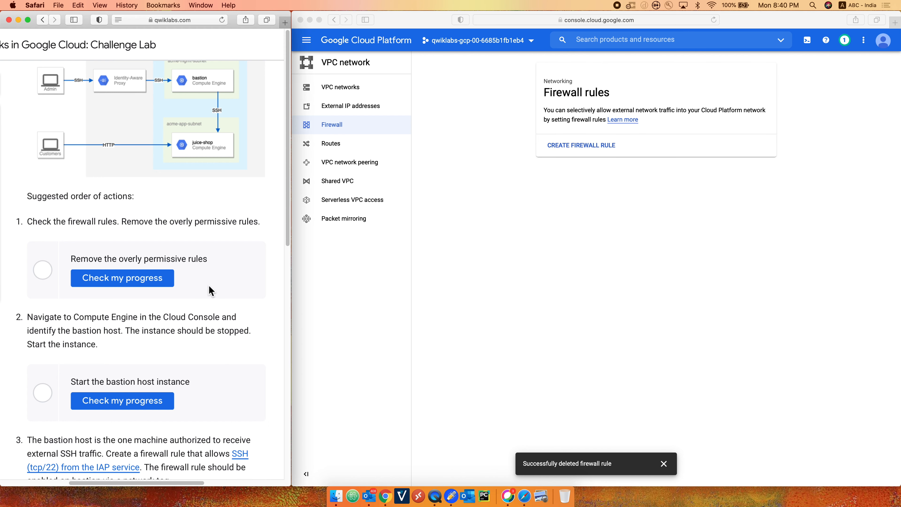
click(147, 284)
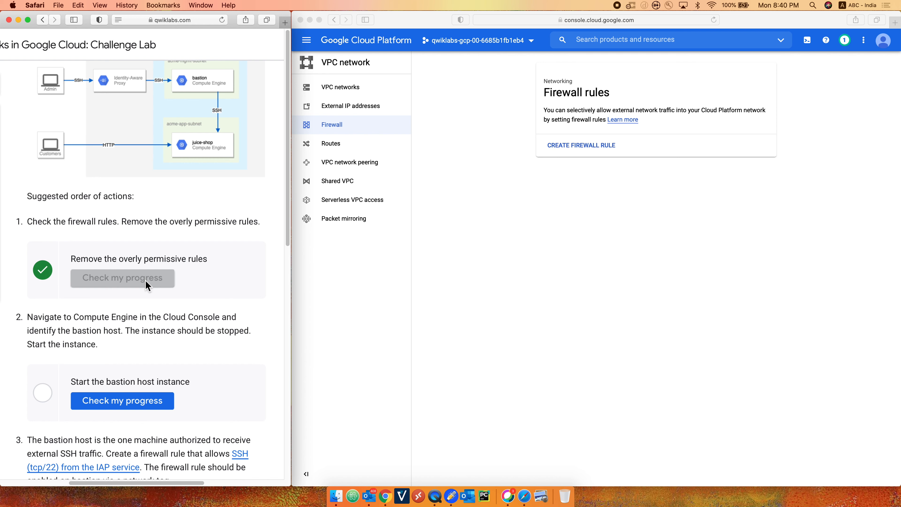
scroll(131, 265, down, 3)
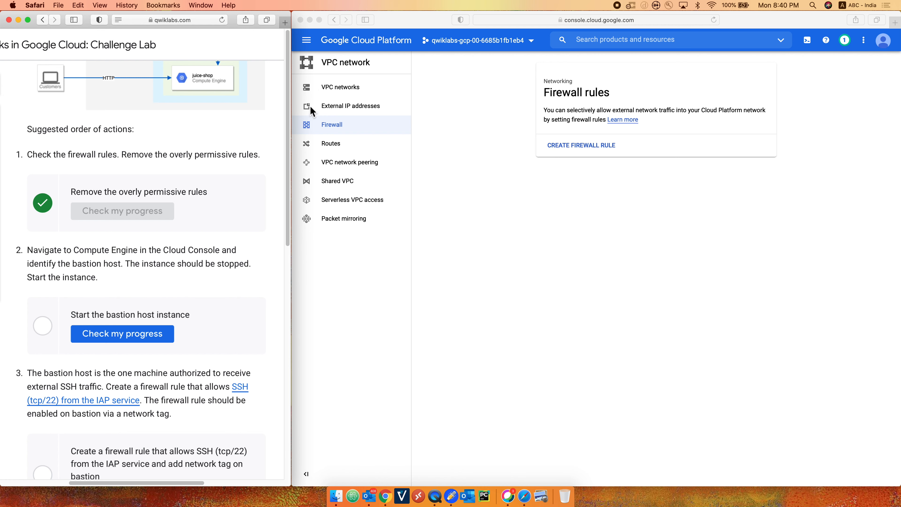
- Open the list of Compute Engine VM instances
click(311, 44)
click(311, 44)
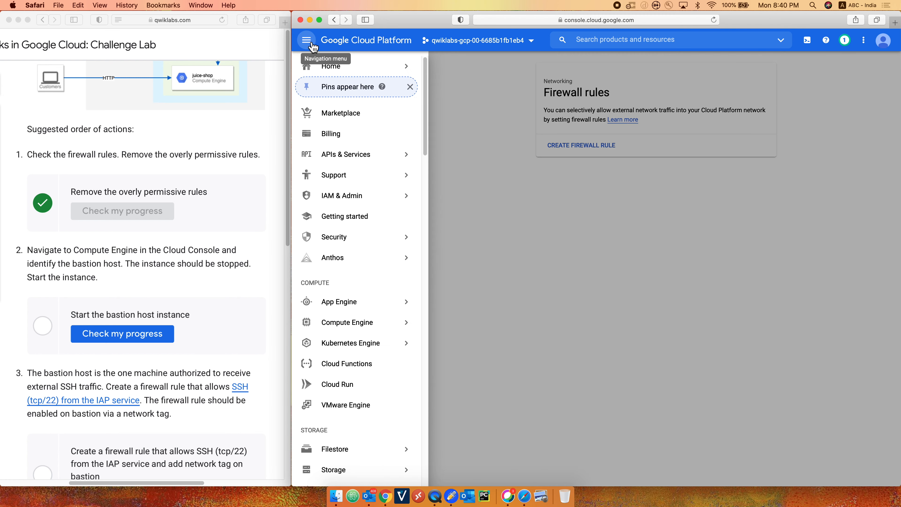
scroll(373, 252, down, 4)
mouse_move(387, 241)
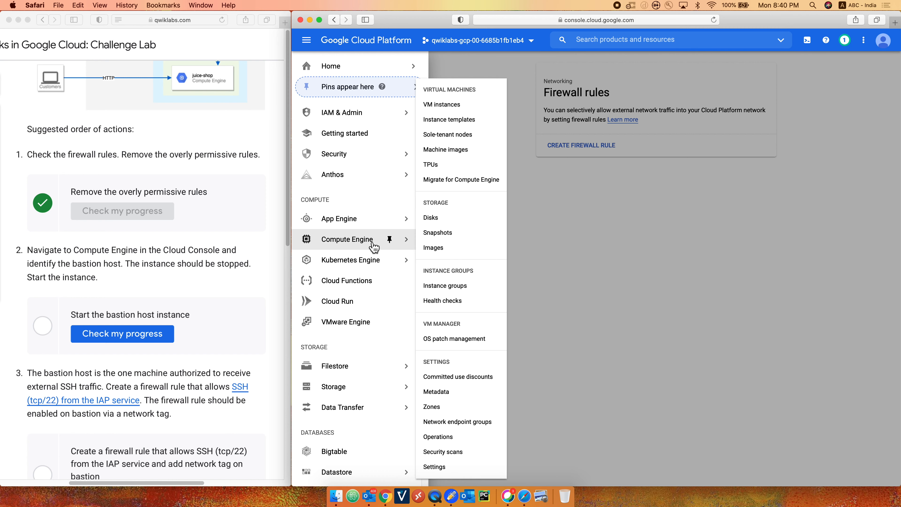
click(462, 113)
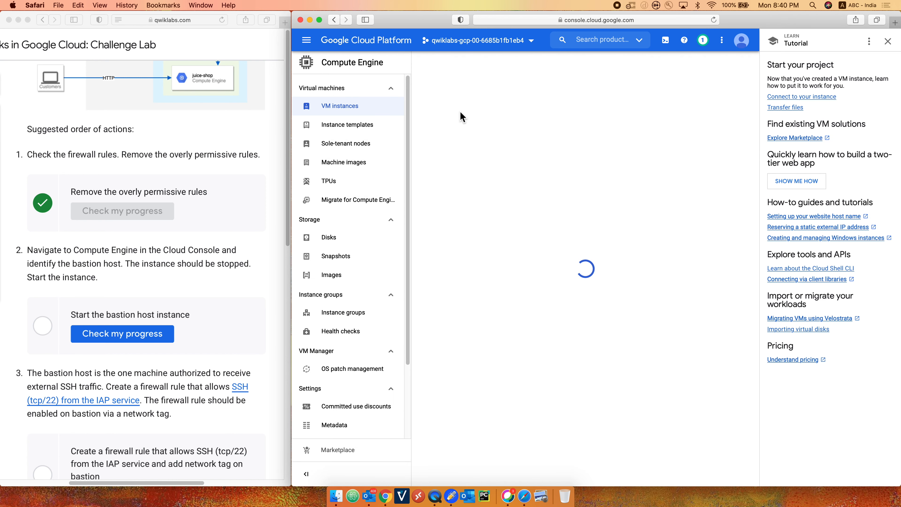
- Start the bastion VM instance, close the tutorial panel and check the operation's status in the notifications
click(430, 131)
click(579, 63)
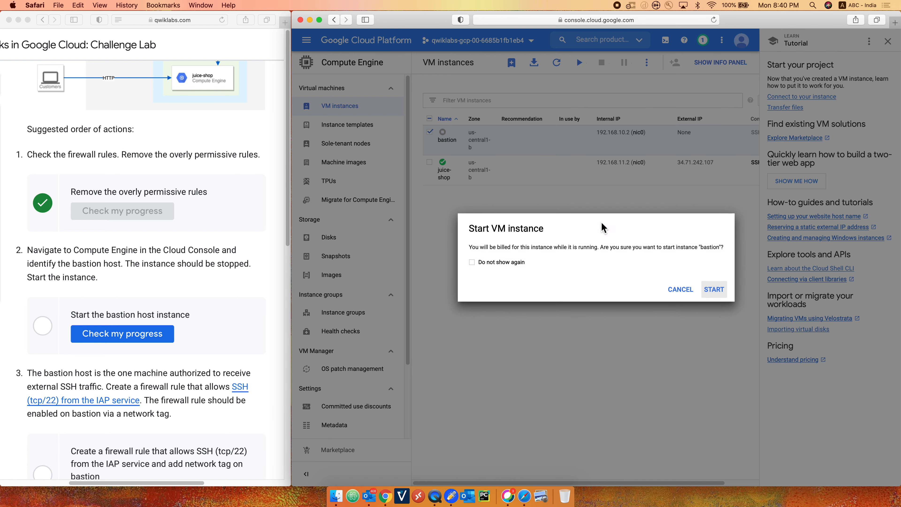
click(714, 290)
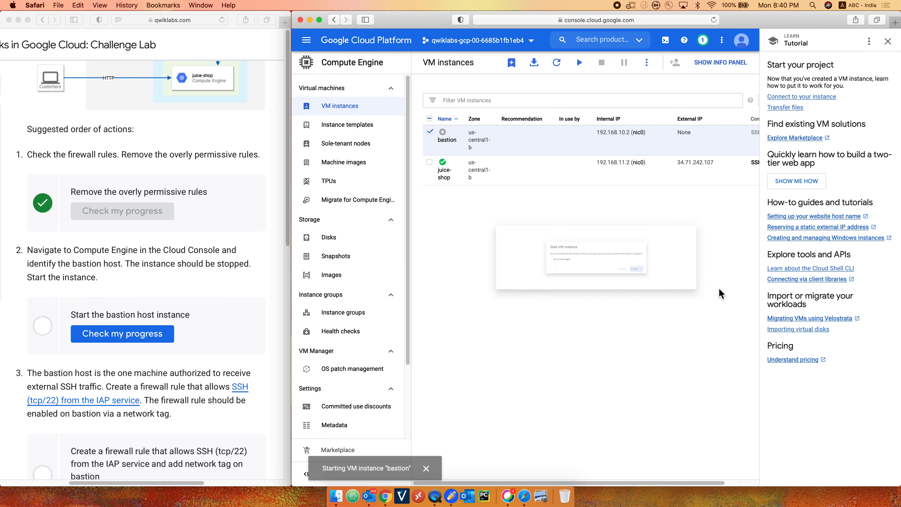
click(888, 41)
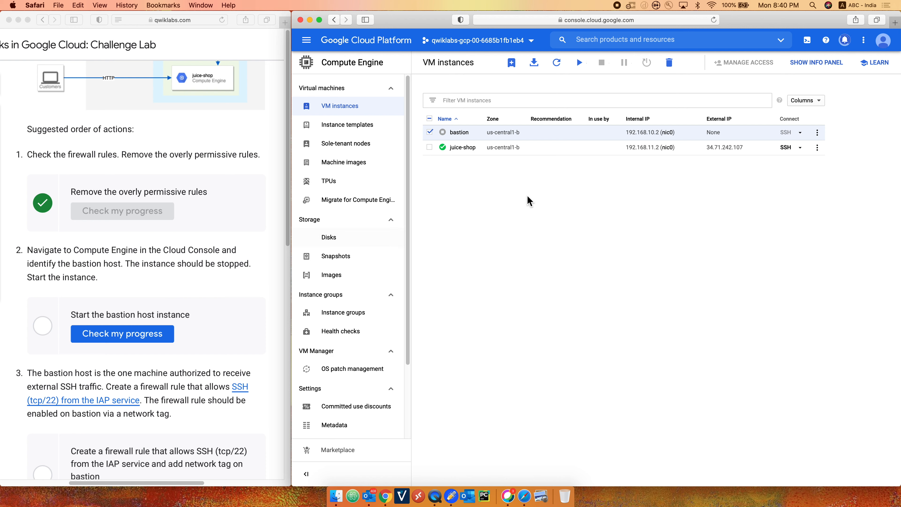
click(845, 39)
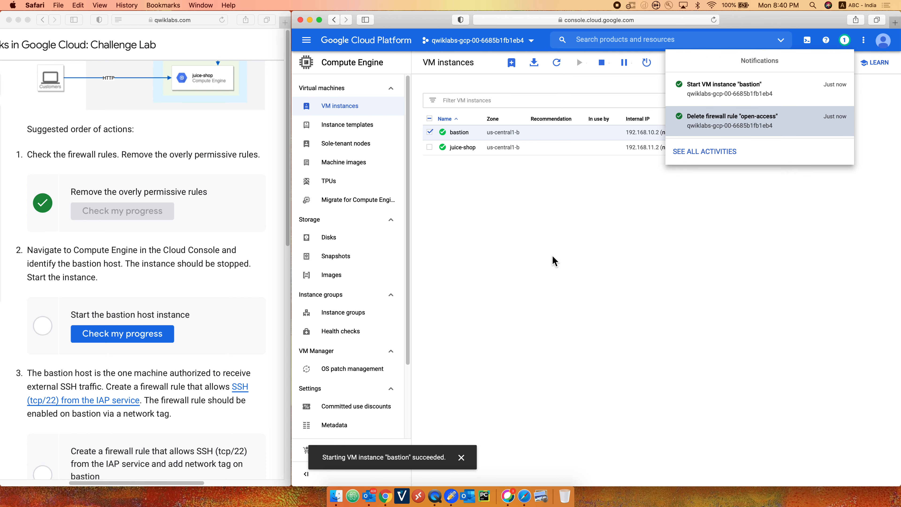
- Check the lab progress for starting the bastion host instance and bring the third task into view
click(535, 256)
click(126, 294)
click(126, 336)
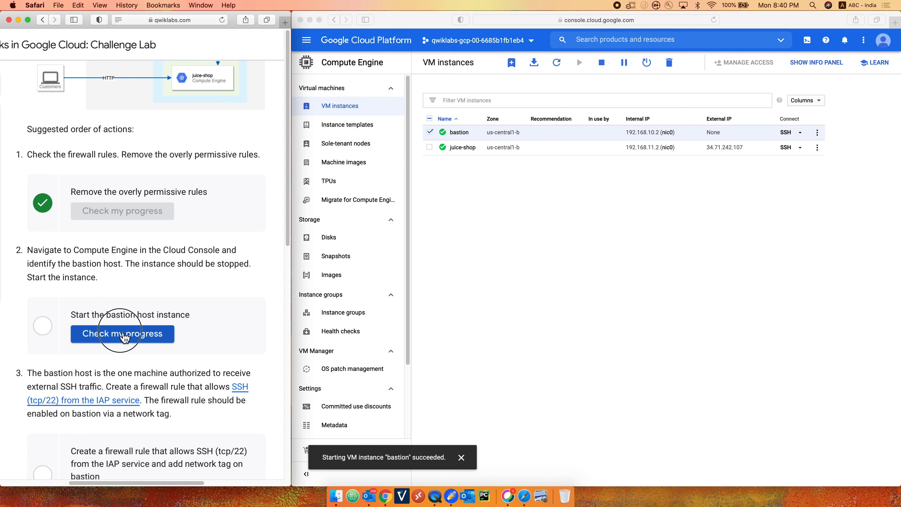
scroll(138, 321, down, 1)
scroll(138, 321, down, 4)
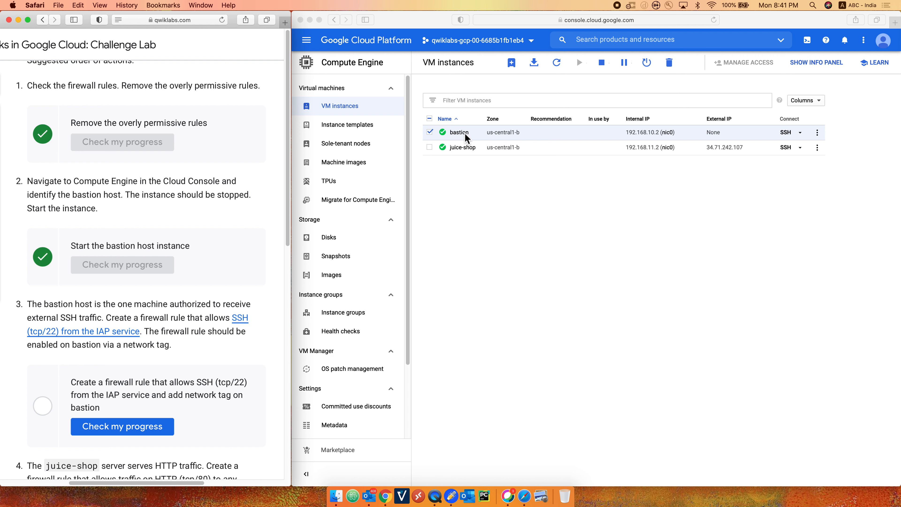
- Try an SSH connection to the bastion instance, and return to the VM instances while declining macOS access to the Google account
click(640, 164)
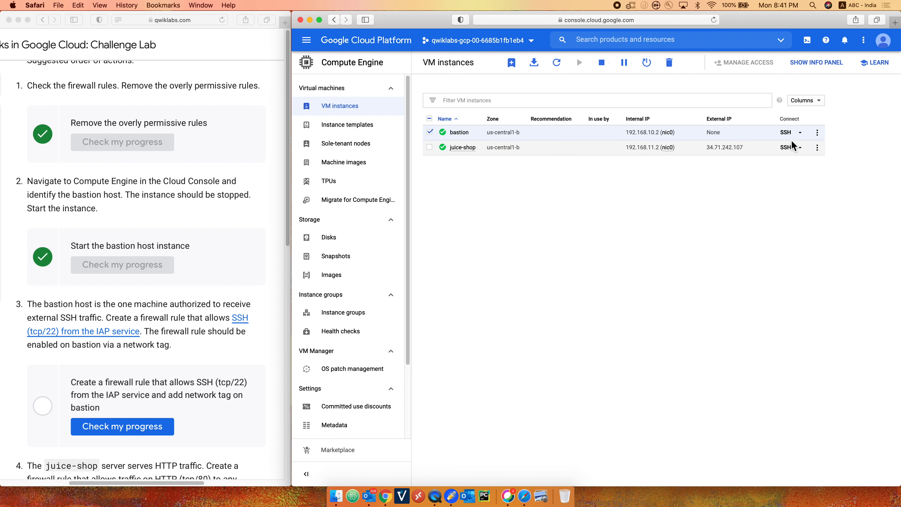
click(786, 133)
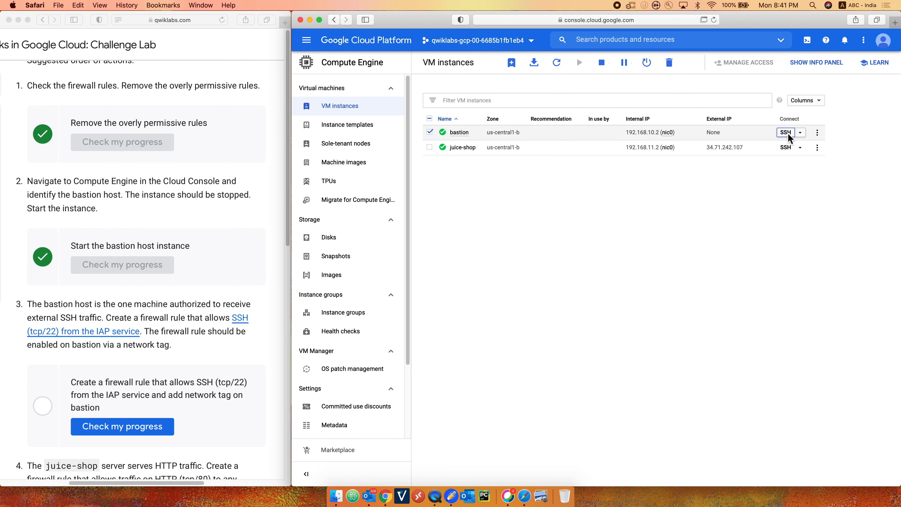
click(787, 132)
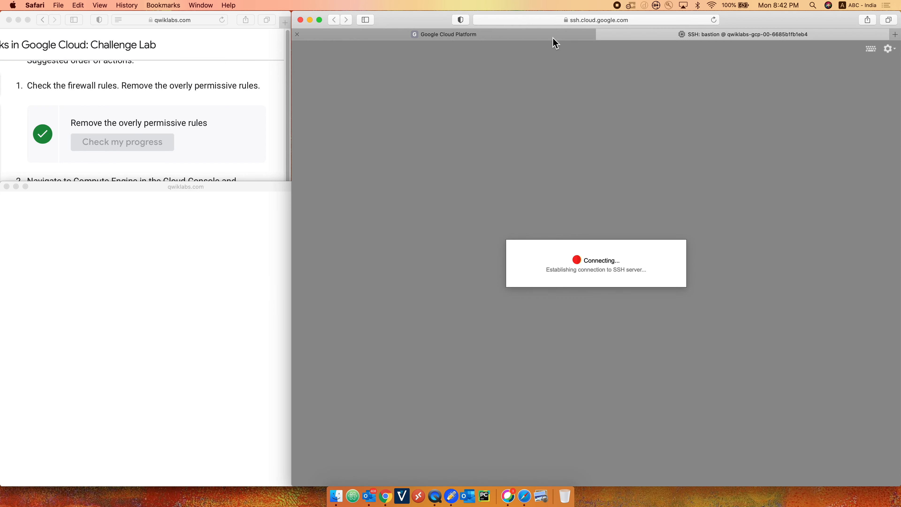
click(553, 37)
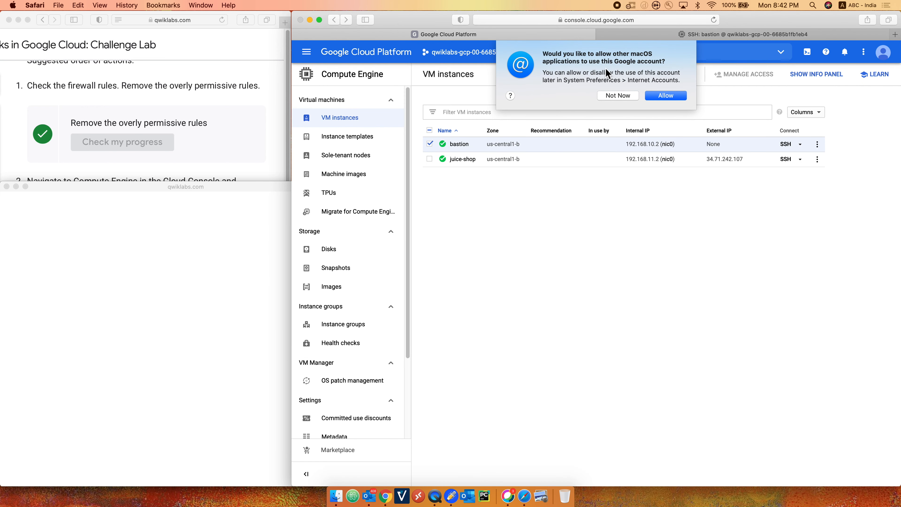
click(626, 96)
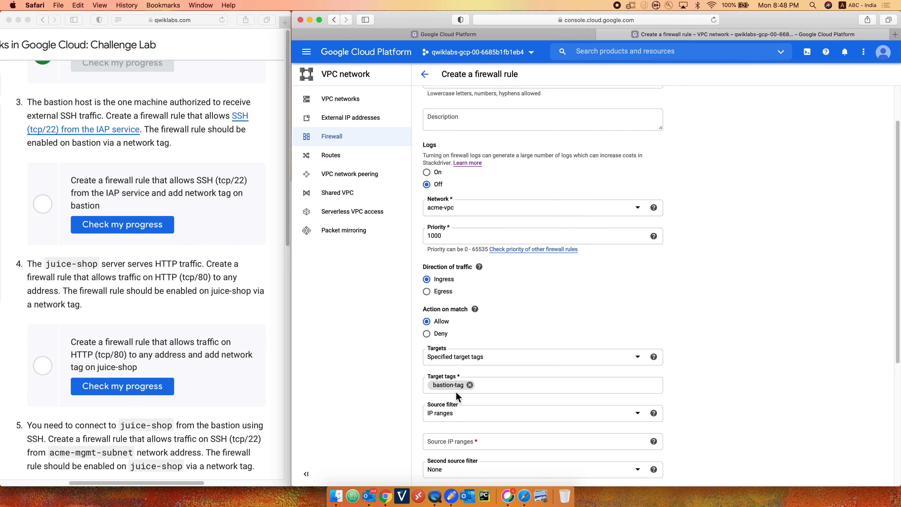
- Set the new firewall rule's source IP range to 0.0.0.0/0 and review its name, network and target settings
scroll(460, 387, down, 2)
click(468, 401)
text(0.0)
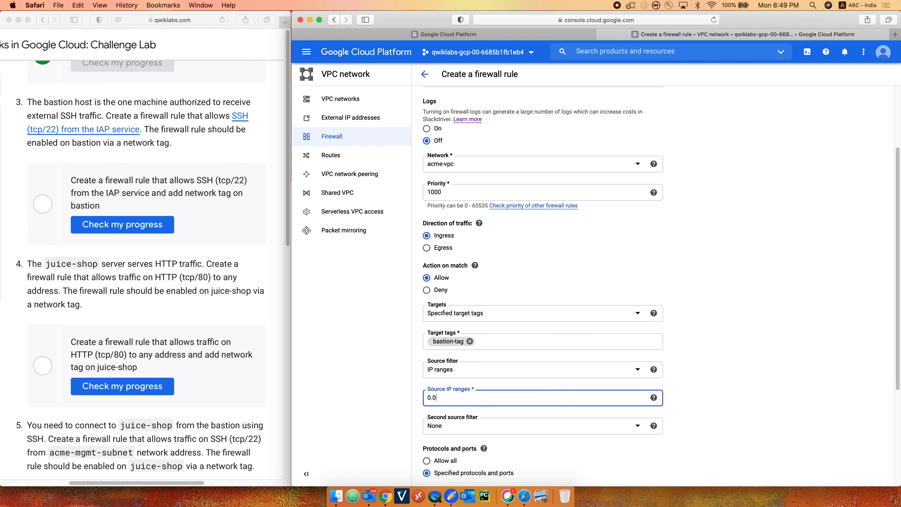
text(.0.0/0)
key(Return)
scroll(524, 396, up, 3)
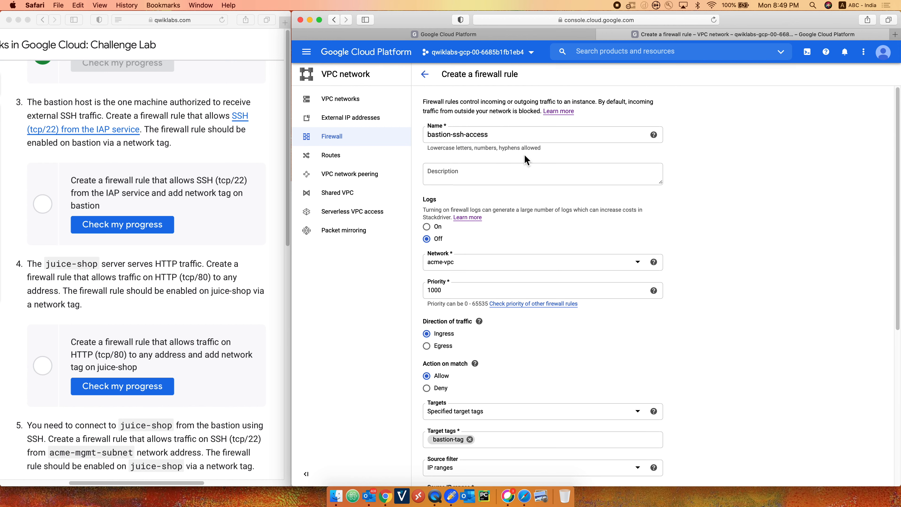
scroll(538, 329, down, 3)
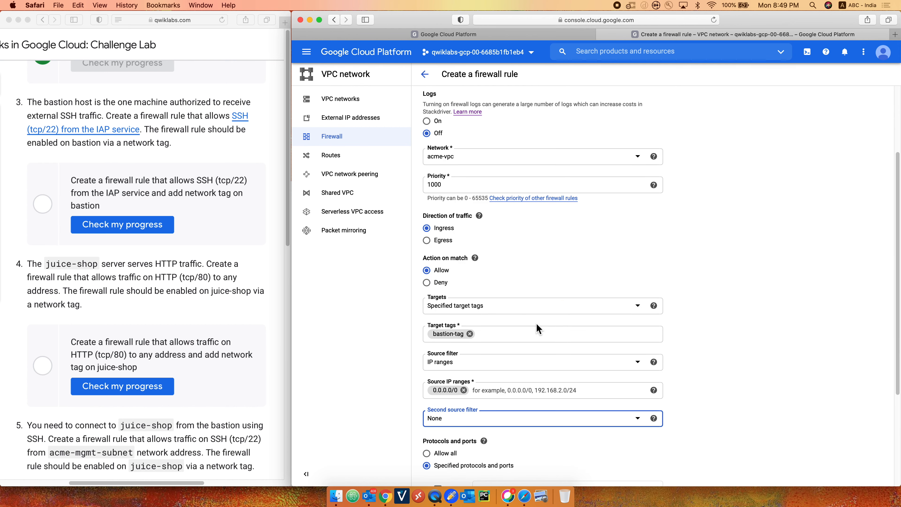
- Allow TCP port 22 in the bastion-ssh-access rule and create the rule
scroll(539, 329, down, 4)
click(438, 340)
click(508, 344)
text(22)
key(super+l)
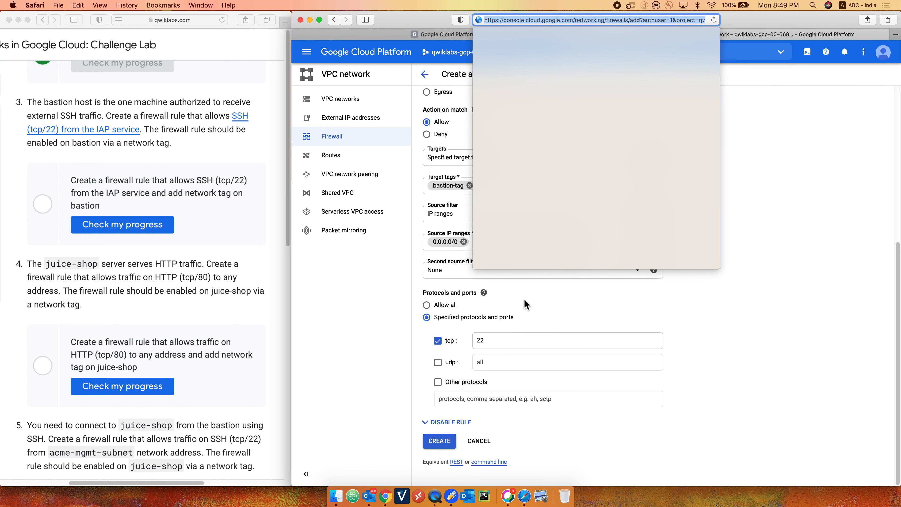
click(395, 357)
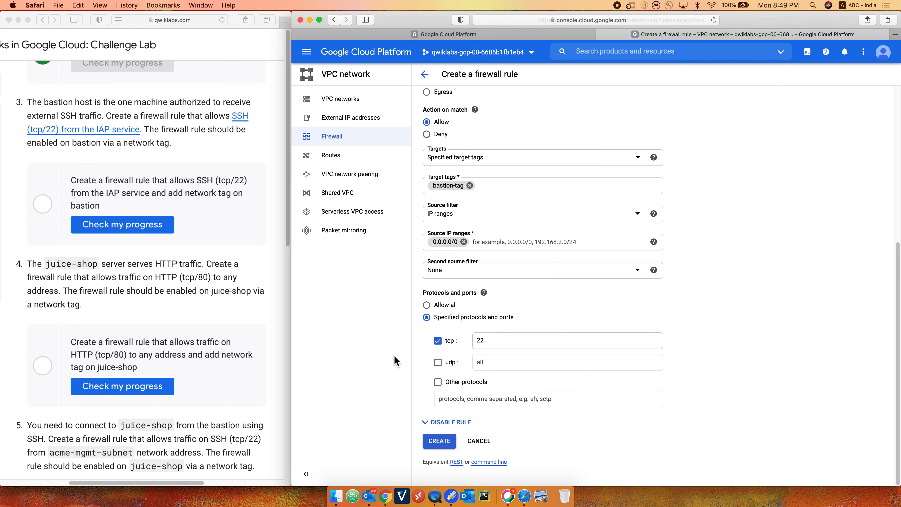
click(440, 442)
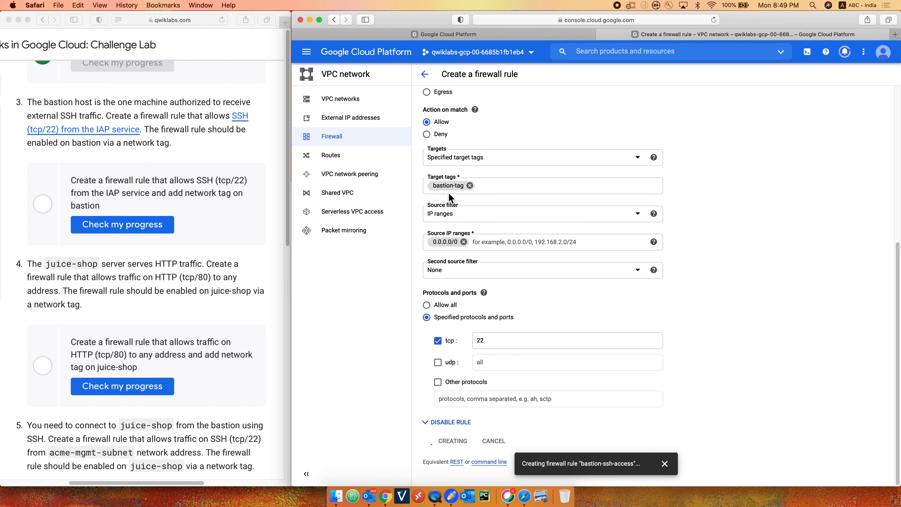
- Add the network tag bastion-tag to the bastion VM instance and save the instance
click(543, 34)
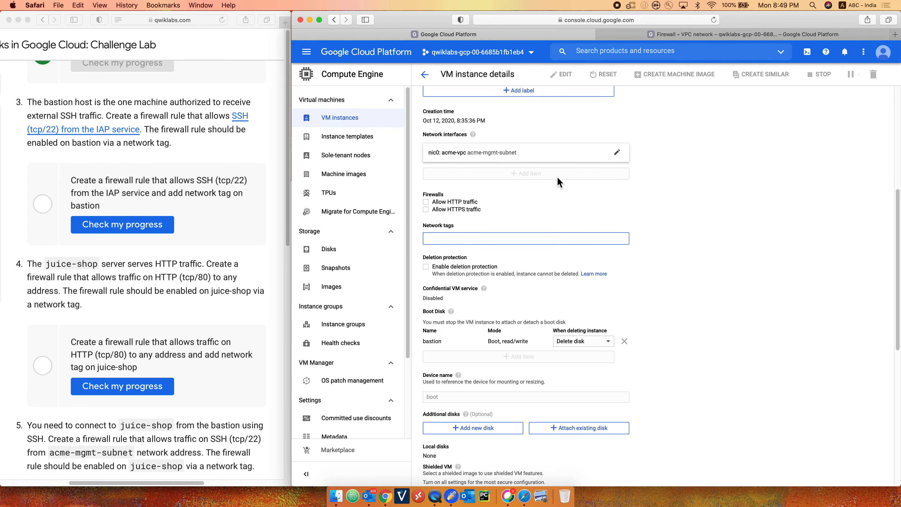
click(453, 238)
text(bastion-tag)
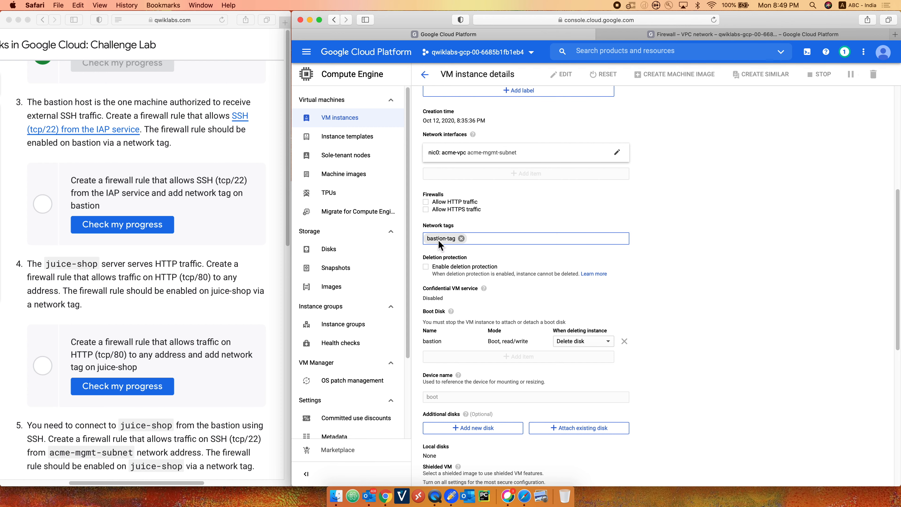
scroll(495, 354, down, 10)
click(433, 471)
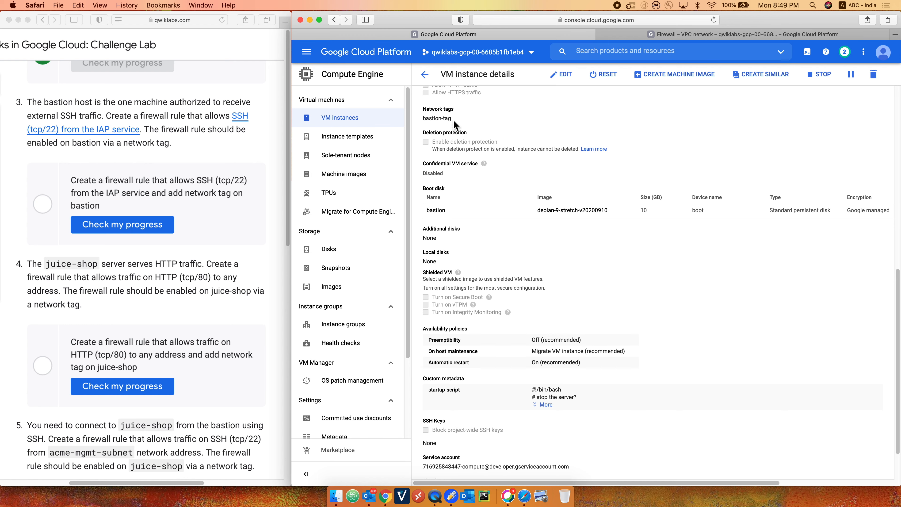
- Check the bastion-ssh-access rule in the firewall list against the bastion's network tag, and return to the VM instances list
click(673, 35)
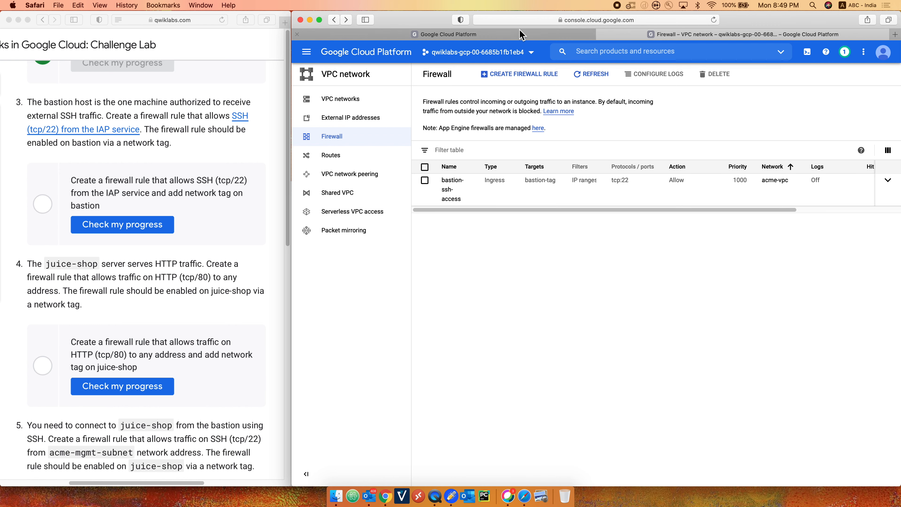
click(520, 38)
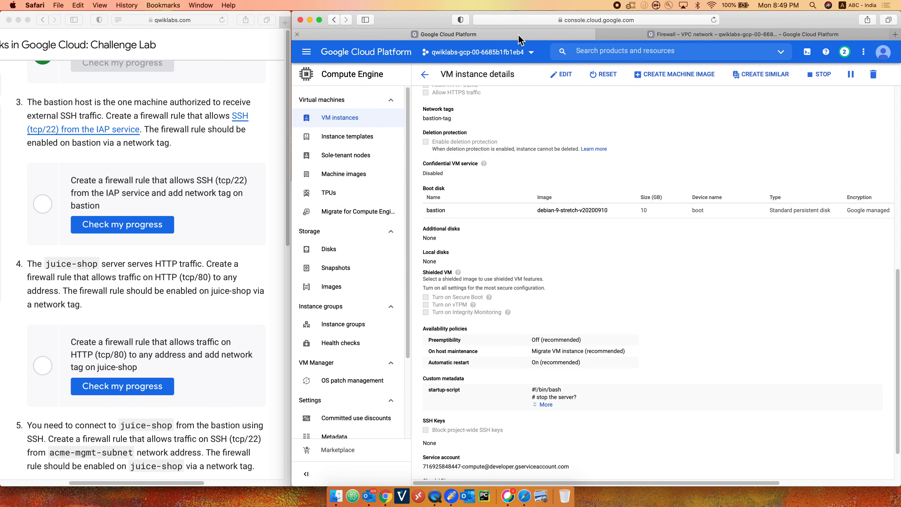
click(637, 38)
click(568, 35)
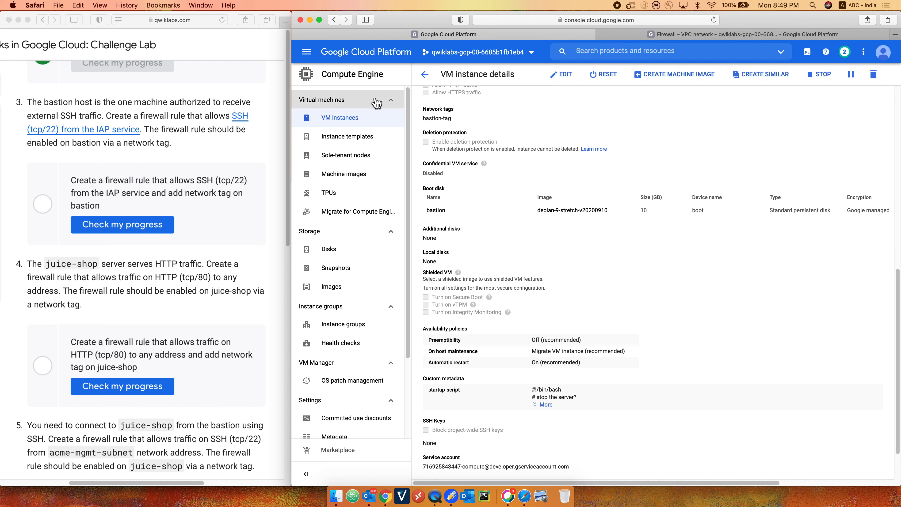
click(425, 74)
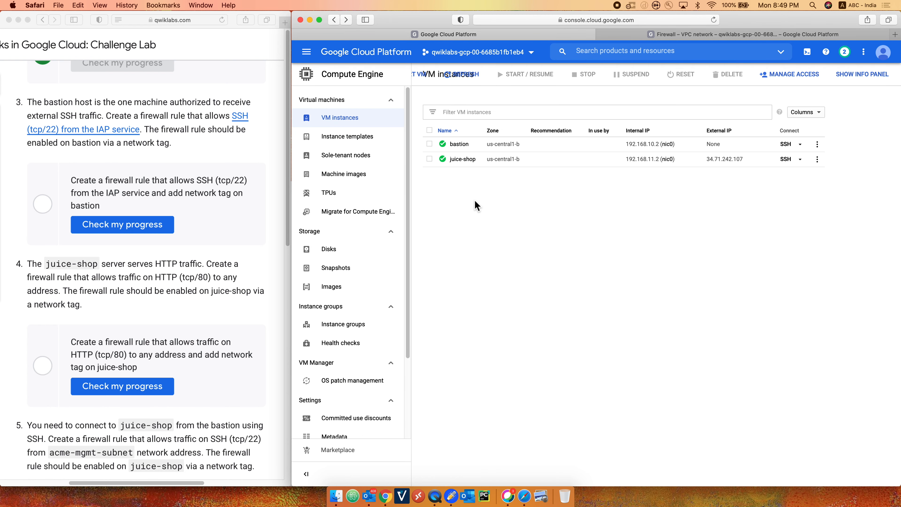
- Open an SSH session to the bastion instance in a separate browser tab and clear the terminal
click(786, 144)
click(661, 21)
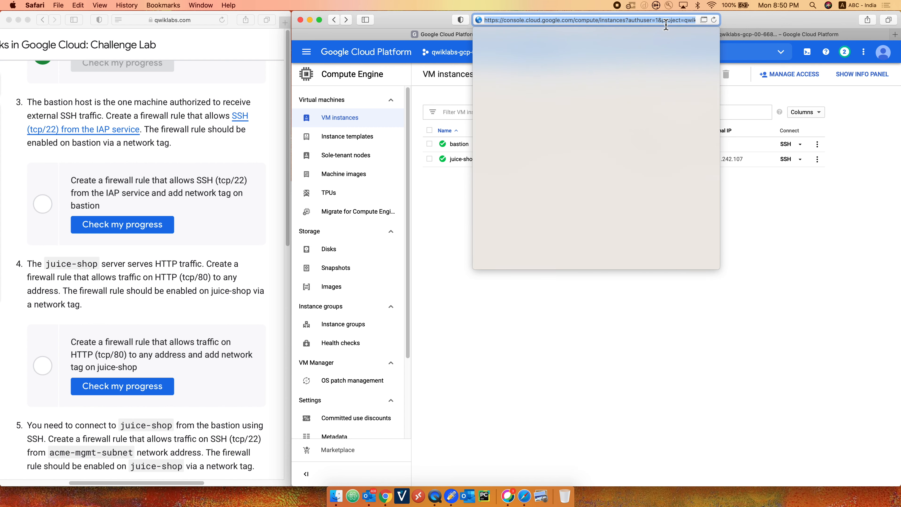
click(795, 161)
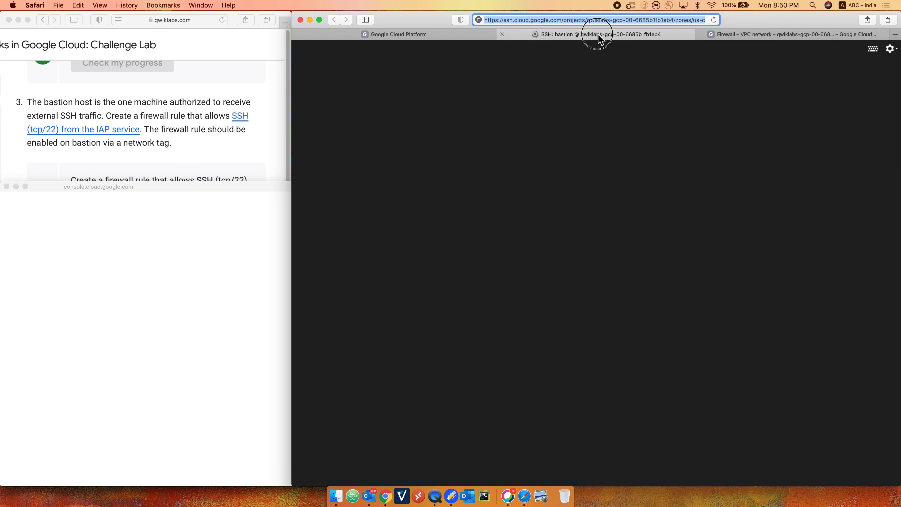
drag(598, 39, 728, 34)
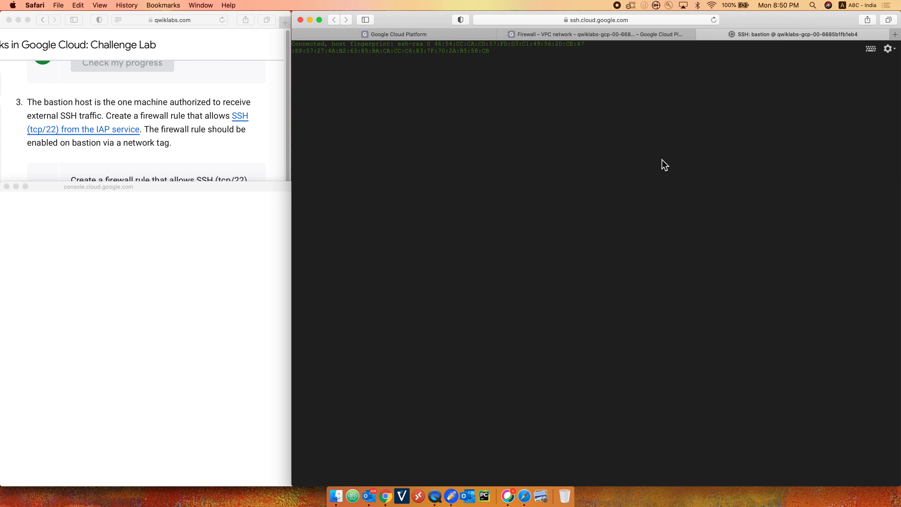
key(Return)
text(clea)
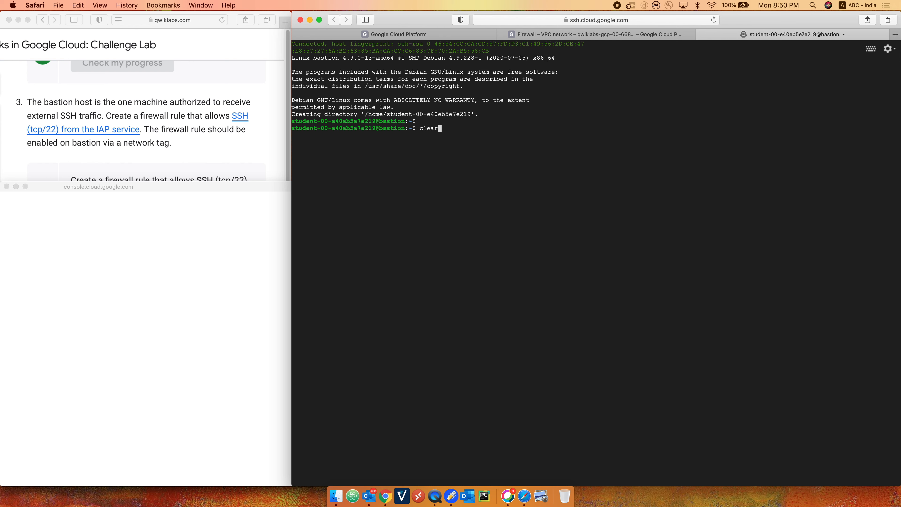
text(r)
key(Return)
- Reread lab task 3 about SSH from the IAP service and check its progress
click(239, 170)
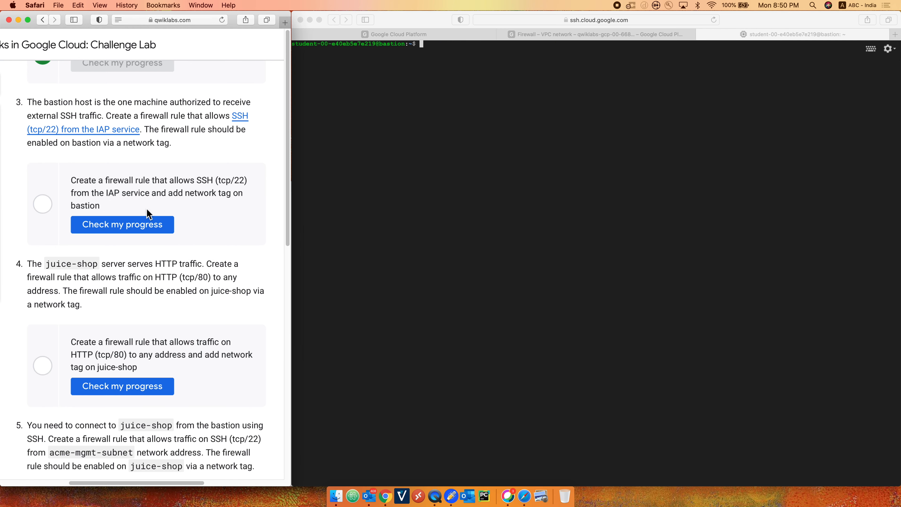
scroll(103, 198, up, 3)
scroll(108, 217, up, 2)
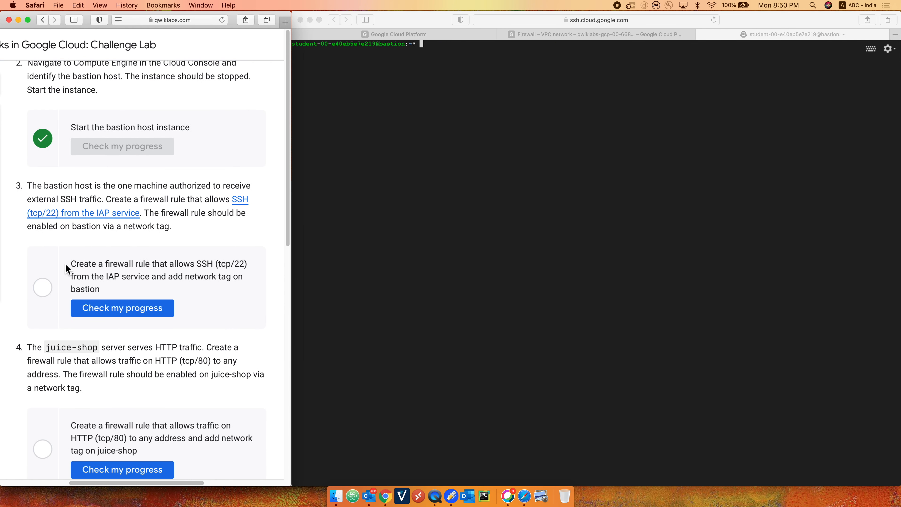
drag(34, 188, 179, 226)
click(174, 249)
click(91, 310)
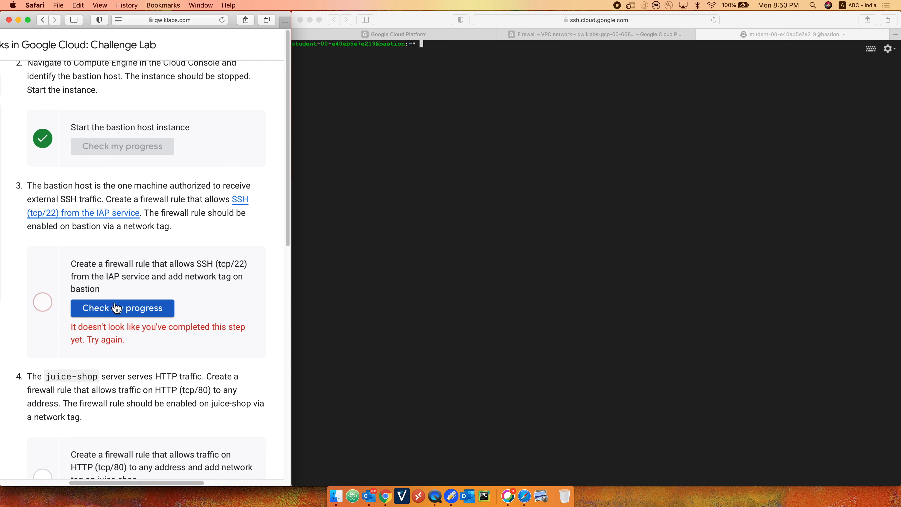
- Review the firewall rules list and recheck the progress of the bastion SSH firewall task
click(471, 211)
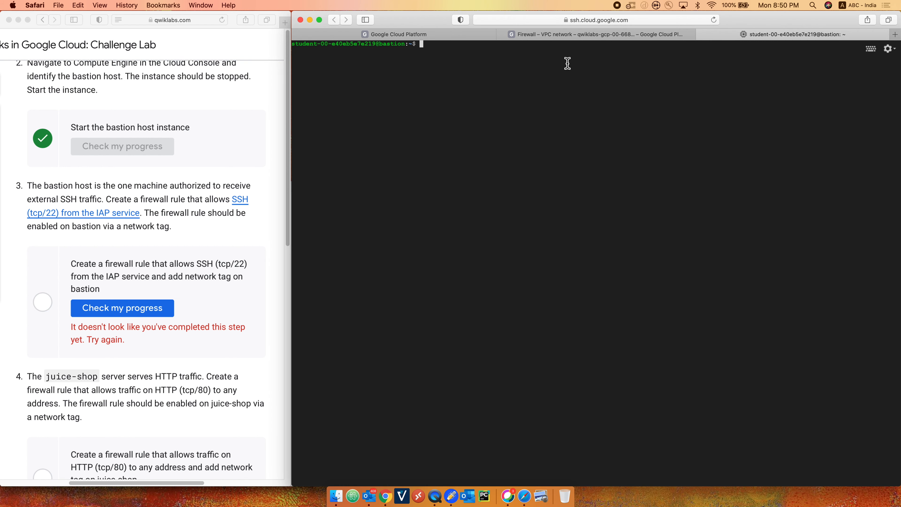
click(567, 37)
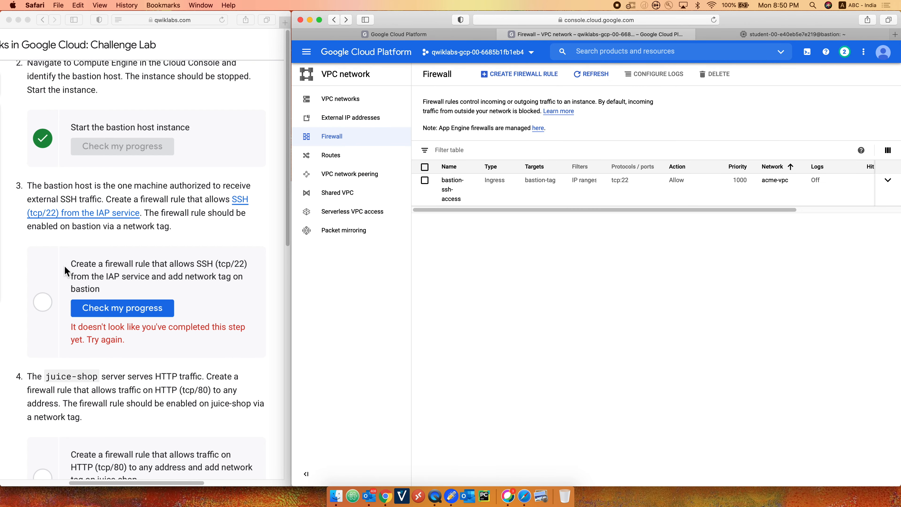
click(191, 291)
click(143, 313)
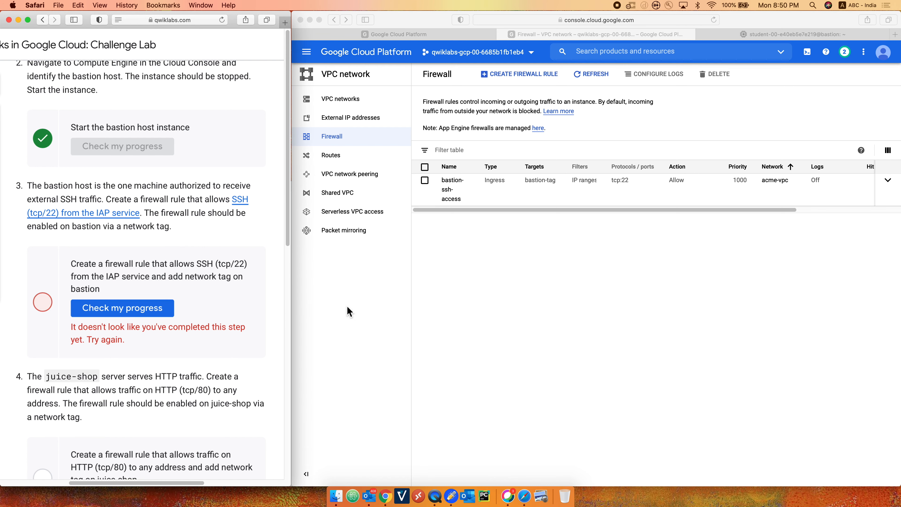
click(475, 284)
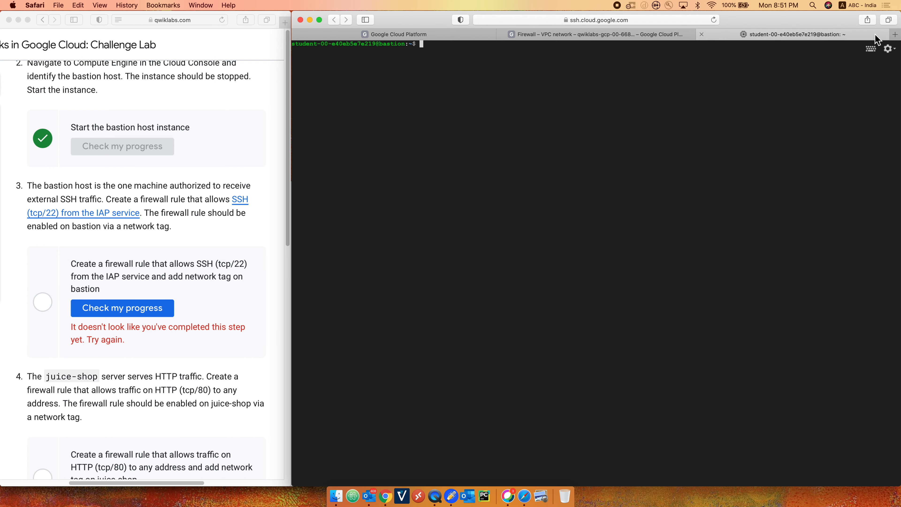
- Open the "Using IAP for TCP forwarding" documentation and copy the IP range 35.235.240.0/20 from its firewall rule section
click(895, 35)
text(cloud.google.com)
key(Return)
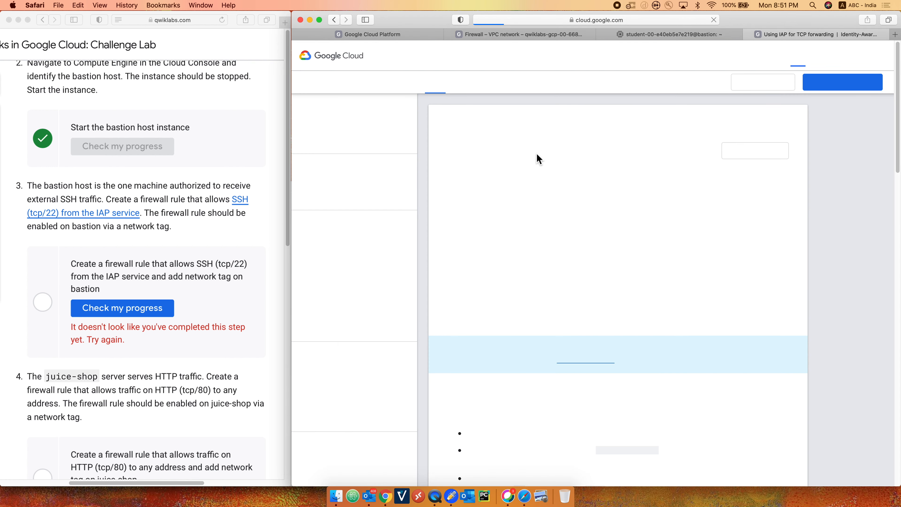
scroll(546, 184, down, 3)
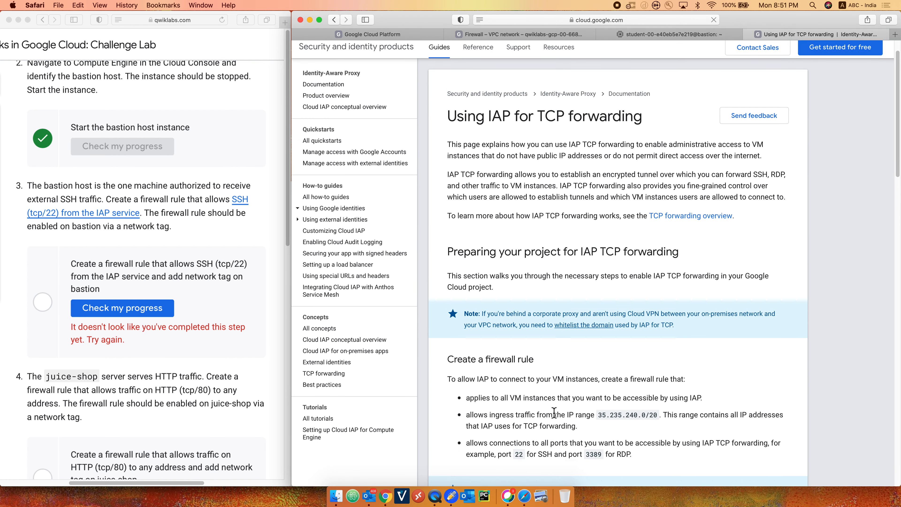
scroll(550, 306, down, 3)
drag(599, 339, 656, 340)
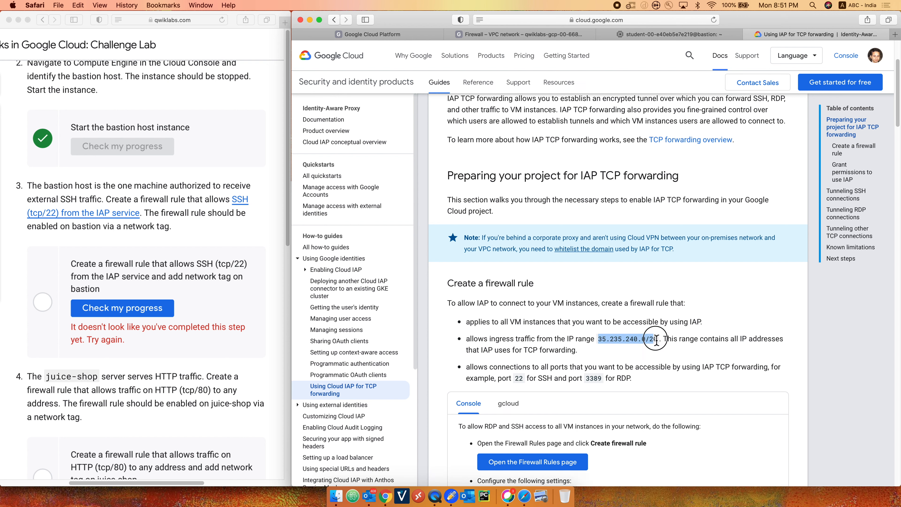
right_click(650, 341)
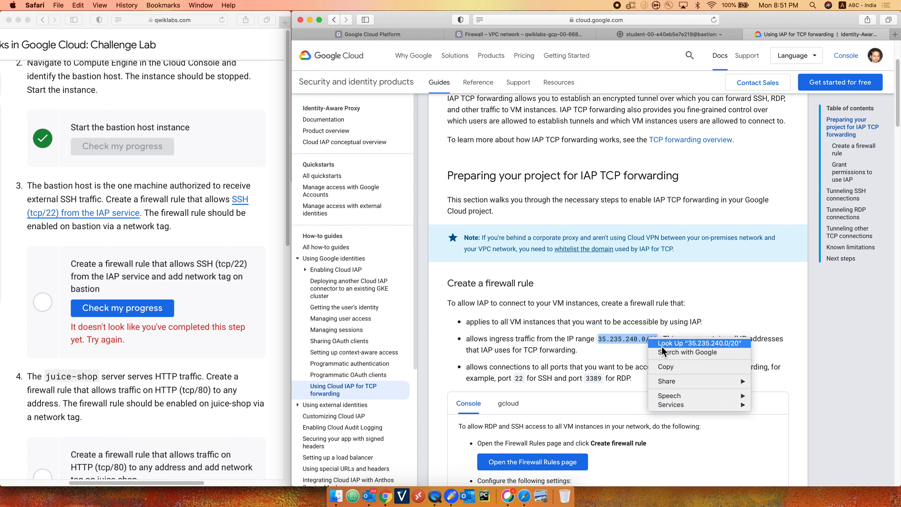
click(665, 367)
- Replace the bastion-ssh-access rule's source IP range with 35.235.240.0/20 and save the rule
click(639, 34)
click(552, 35)
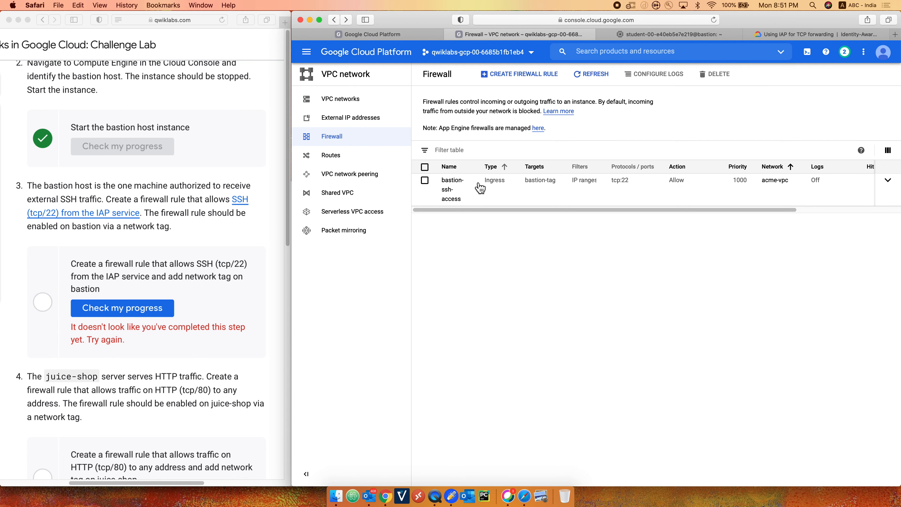
click(454, 189)
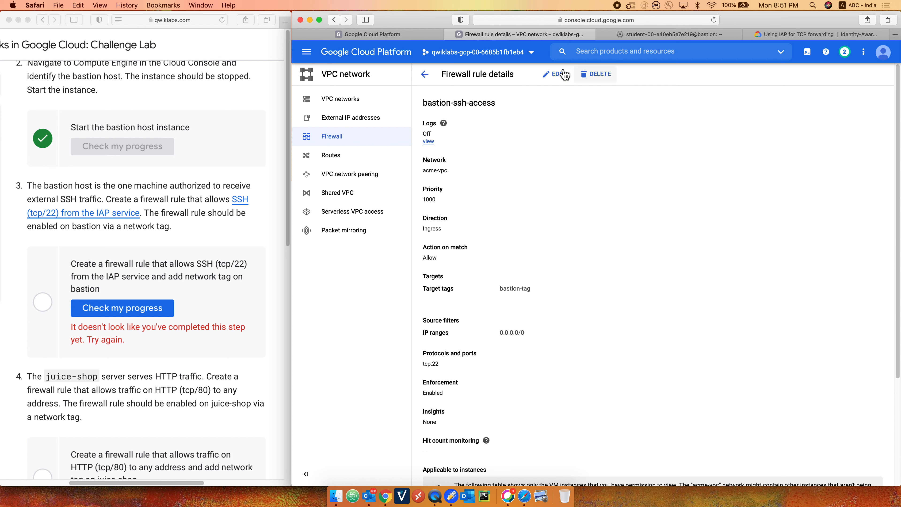
scroll(568, 277, down, 5)
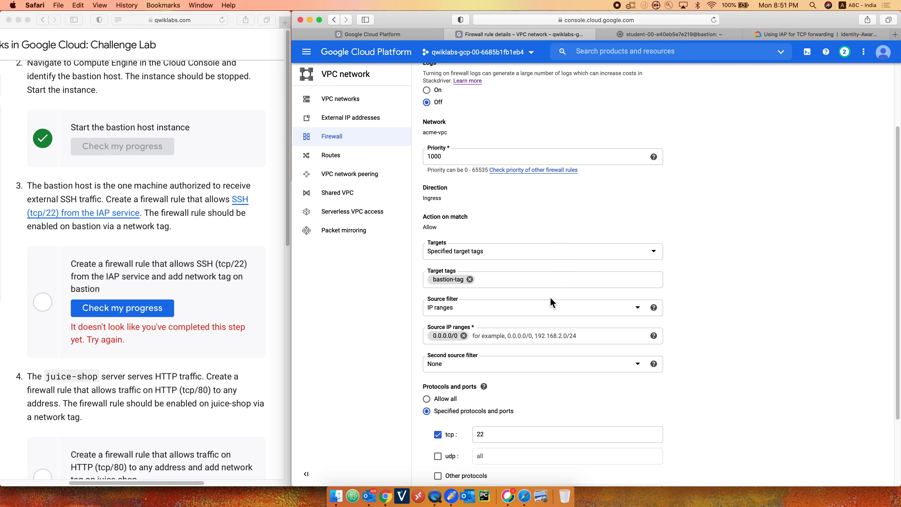
click(464, 336)
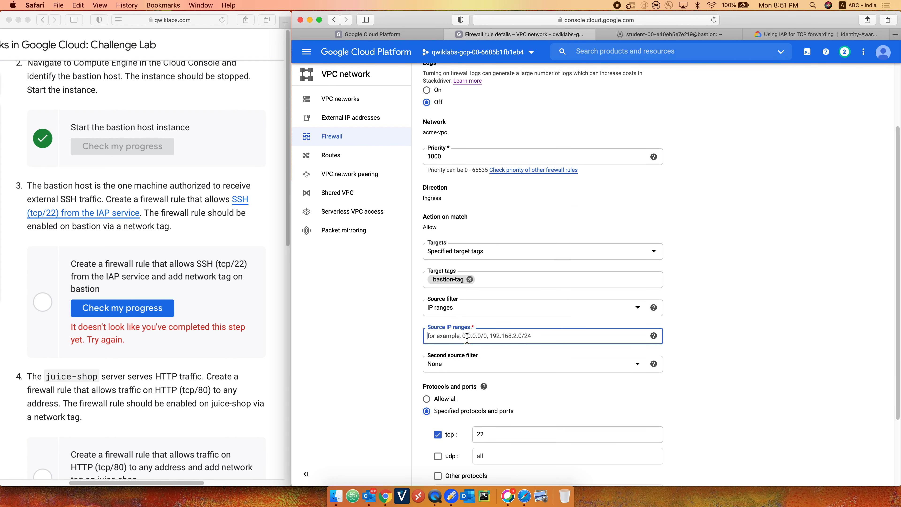
key(super+v)
scroll(532, 355, down, 5)
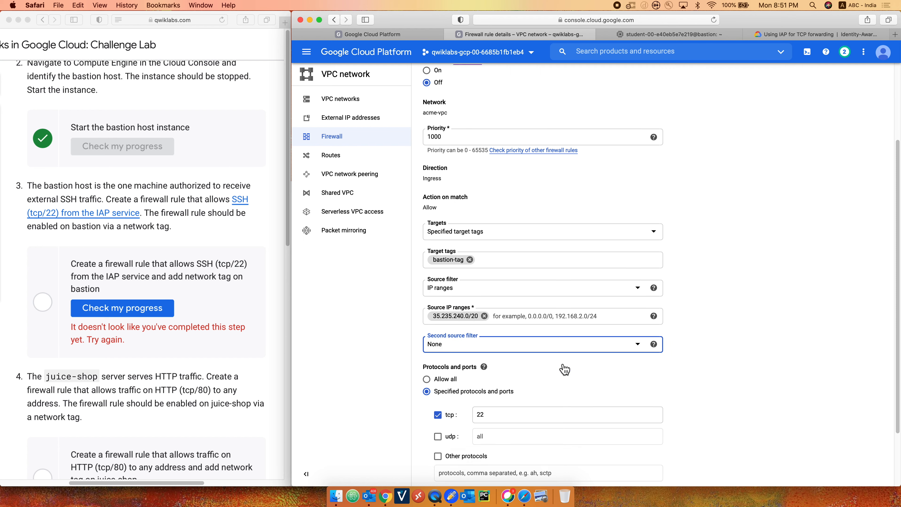
click(456, 440)
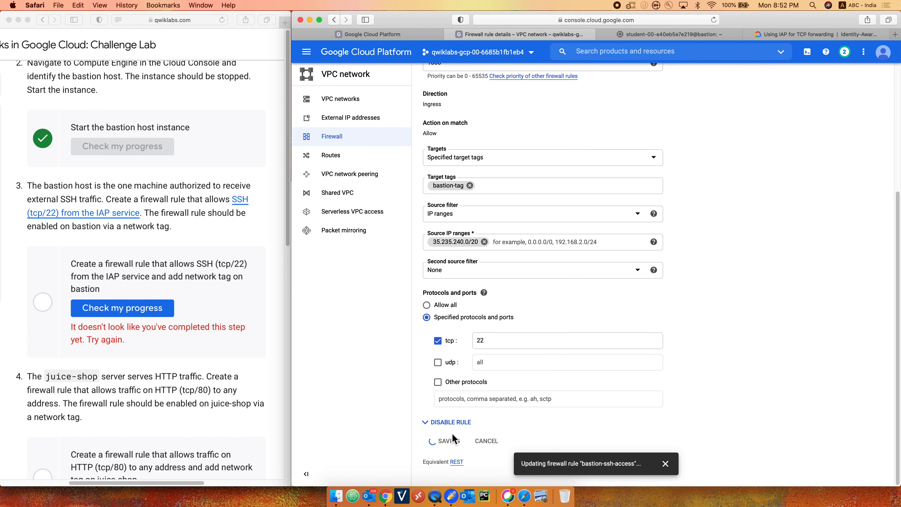
- Close the bastion SSH session tab and review the updated details of the bastion-ssh-access rule
click(609, 37)
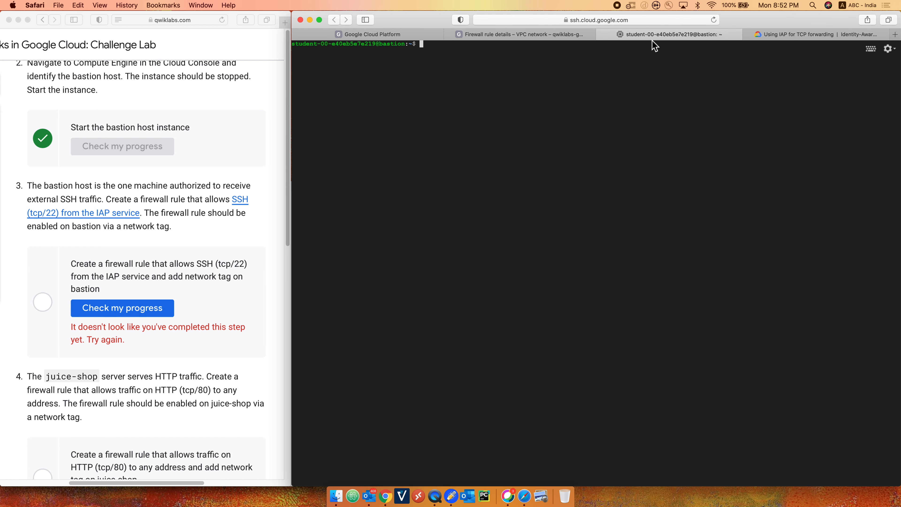
key(super+w)
click(519, 167)
click(711, 43)
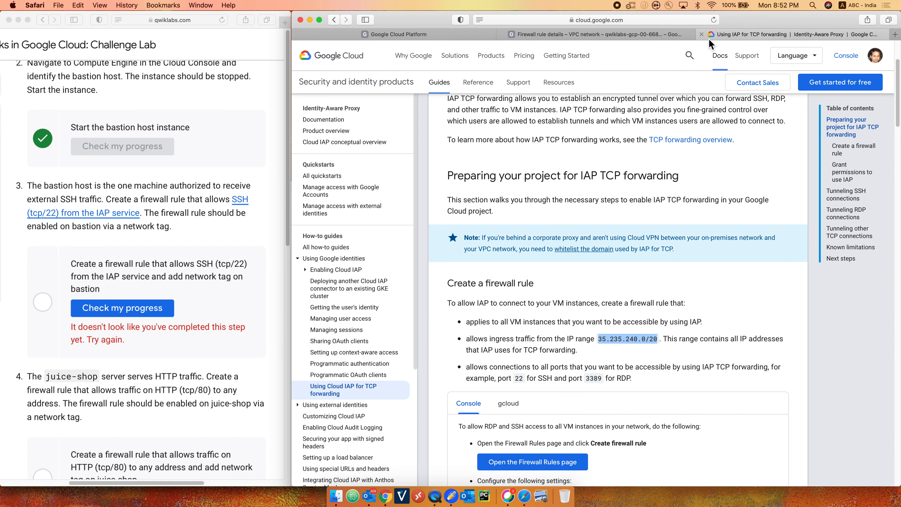
click(586, 36)
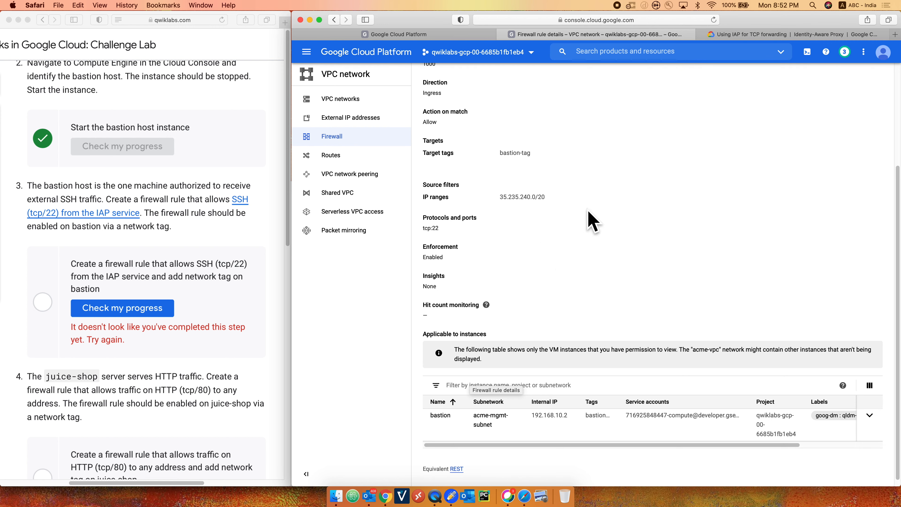
scroll(550, 255, up, 5)
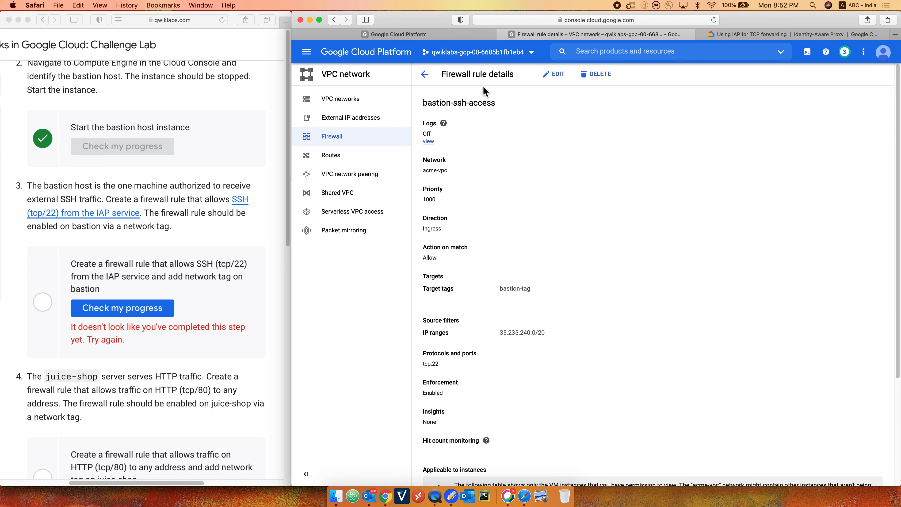
- Reconnect to the bastion instance over SSH from the VM instances list and move the terminal window off the lab instructions
click(465, 36)
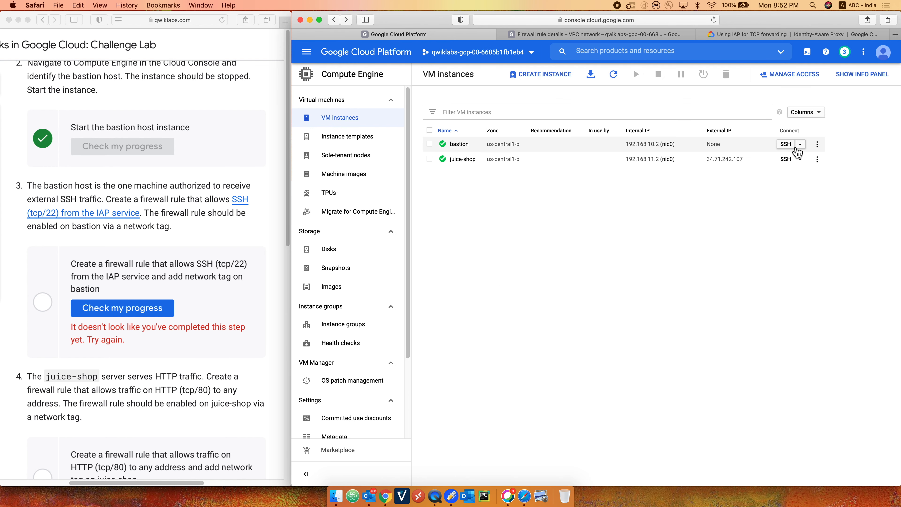
click(787, 144)
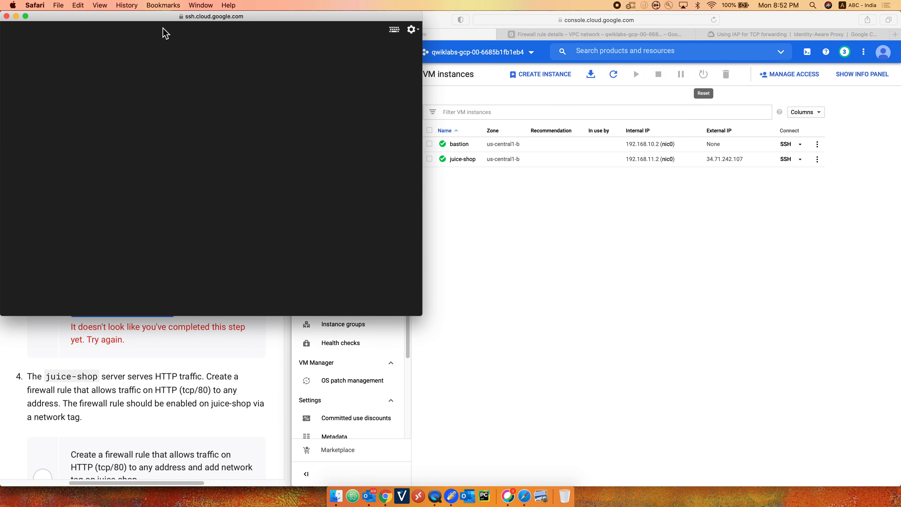
drag(130, 23, 442, 135)
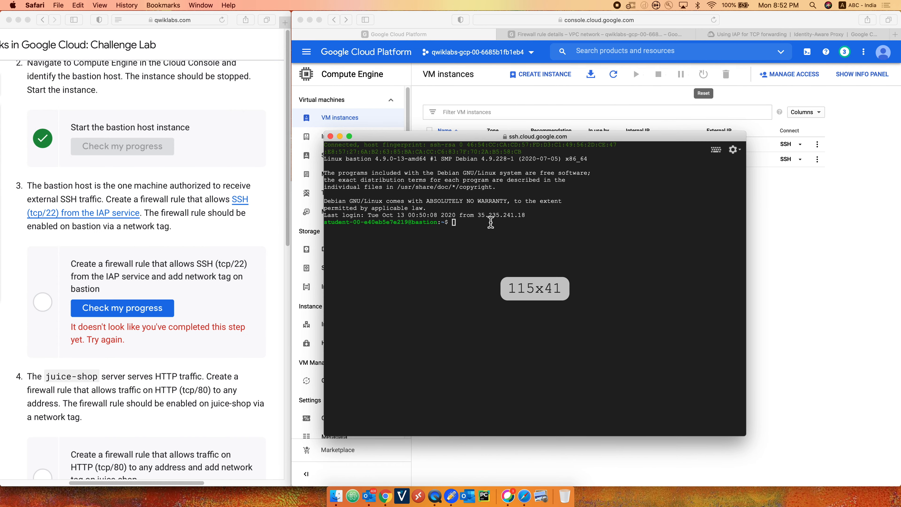
- Check the progress of lab task 3, close the SSH window, and bring up the juice-shop HTTP task
click(229, 244)
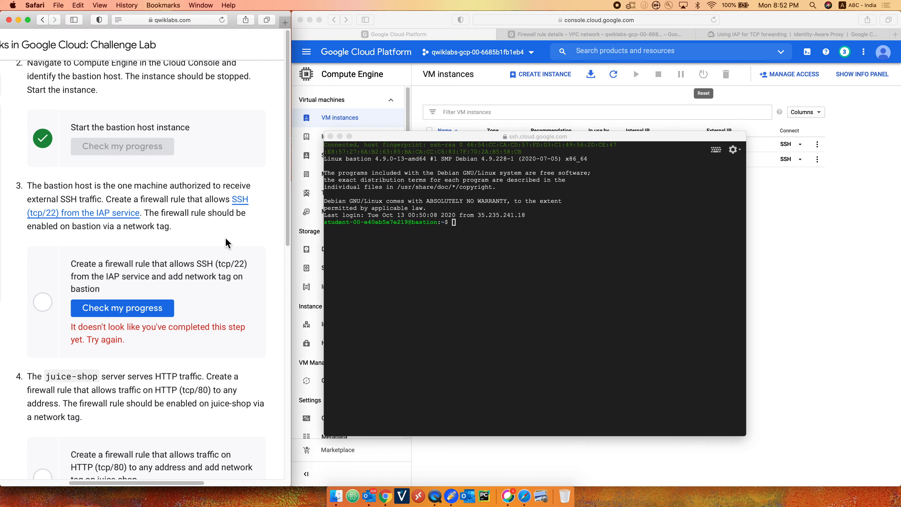
click(116, 315)
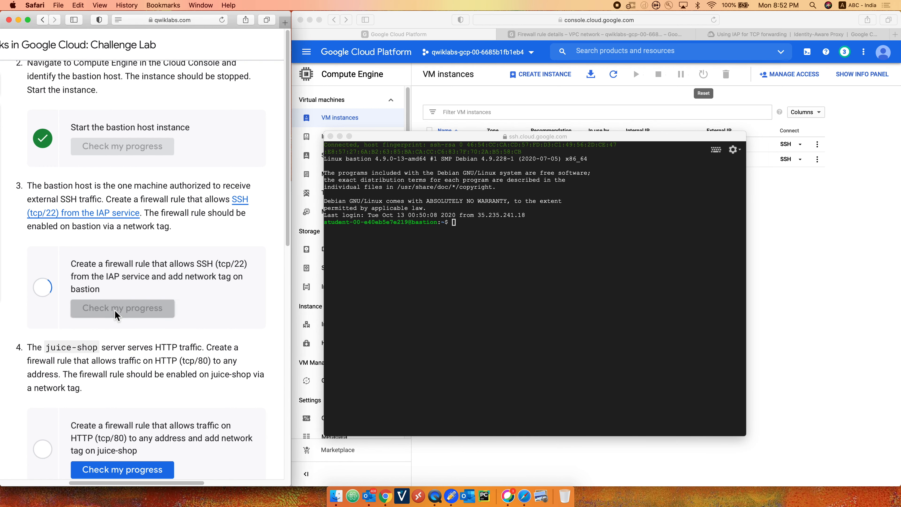
click(331, 137)
scroll(207, 308, down, 5)
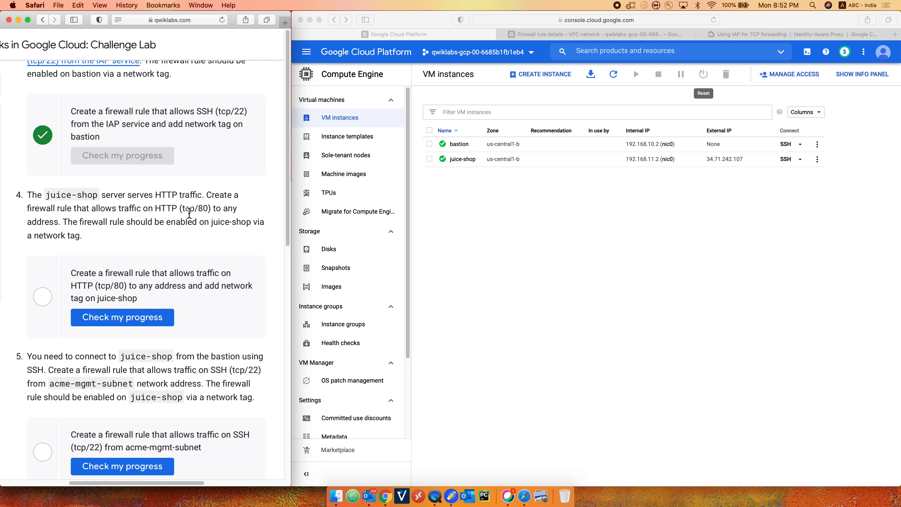
- Go to the VPC network firewall rules and start a new firewall rule
click(498, 234)
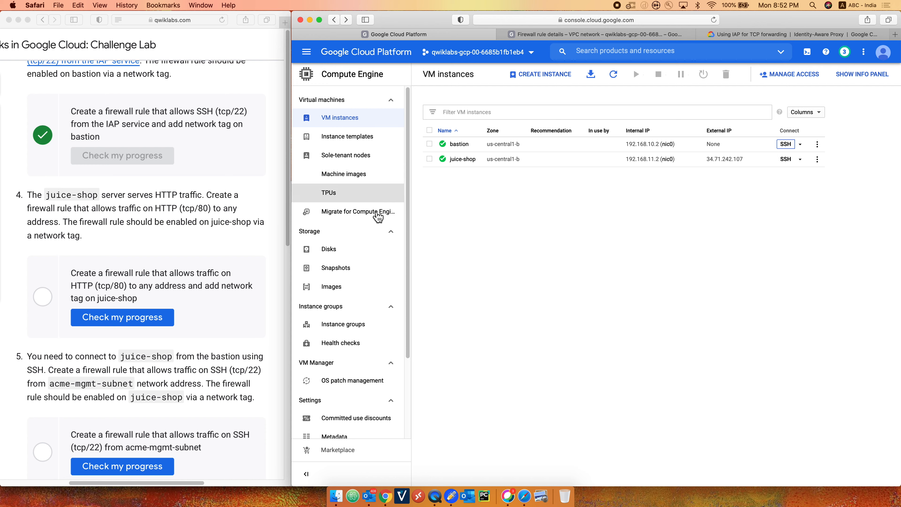
click(306, 52)
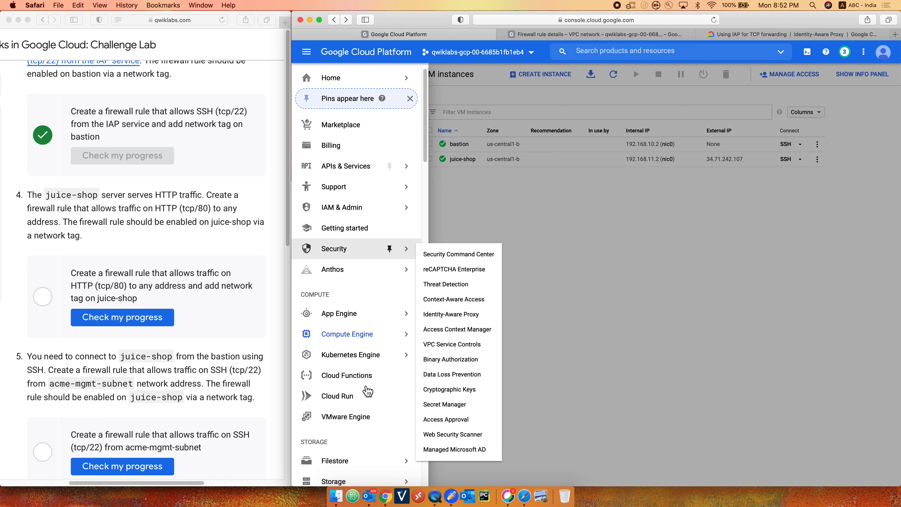
scroll(382, 383, down, 10)
mouse_move(382, 384)
mouse_move(386, 280)
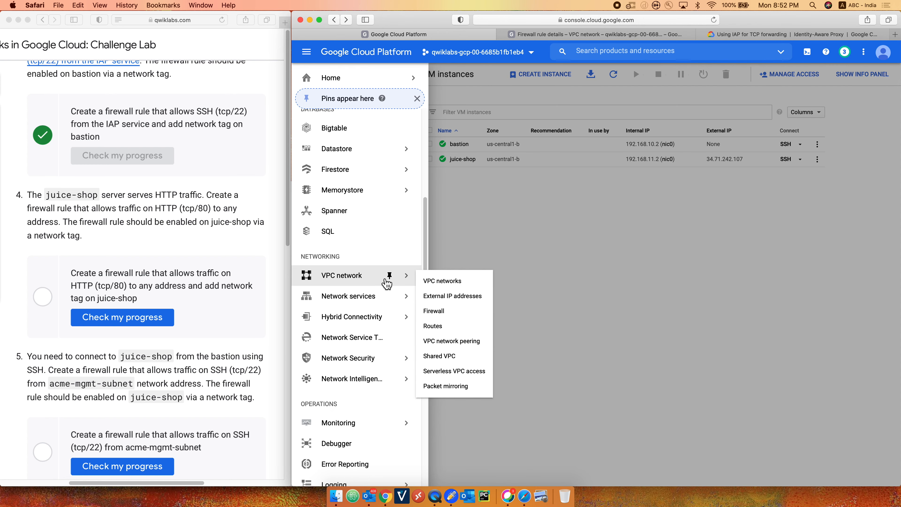
click(440, 312)
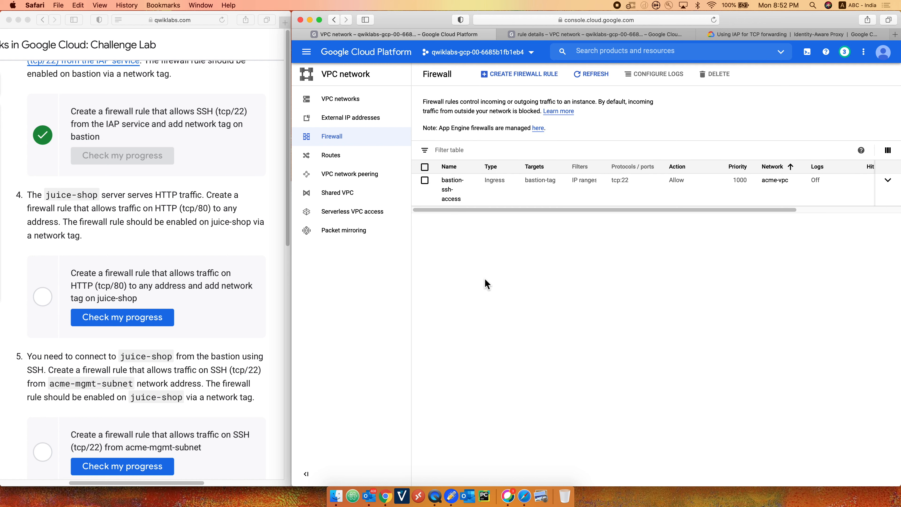
click(519, 75)
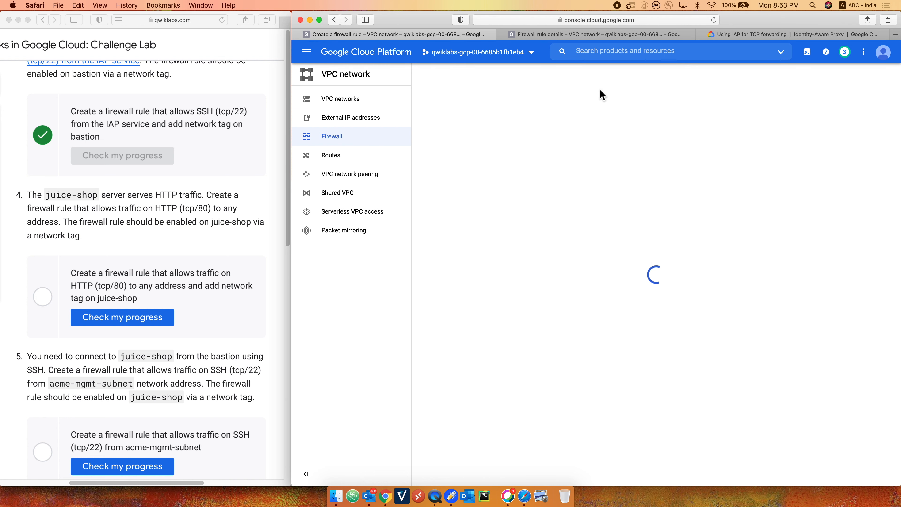
- Name the new firewall rule juice-shop-http-access-80 and assign it to the acme-vpc network
click(468, 139)
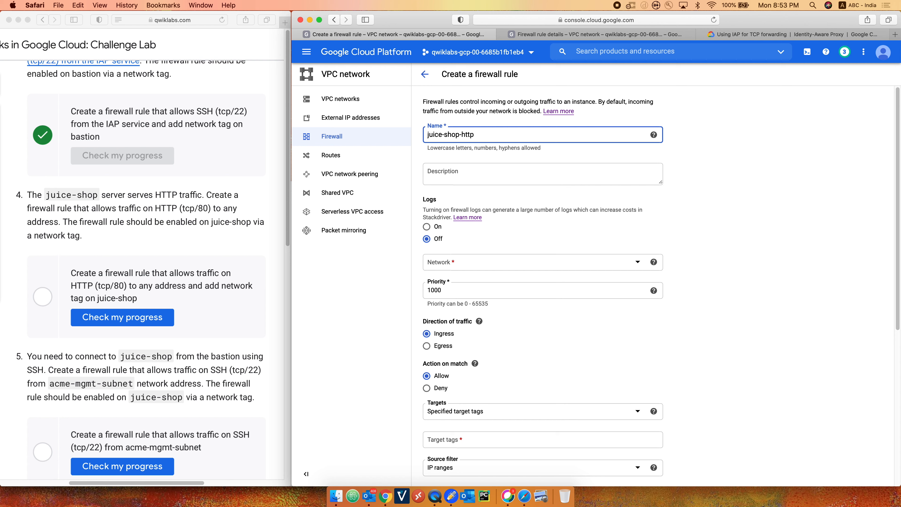
key(Tab)
click(451, 266)
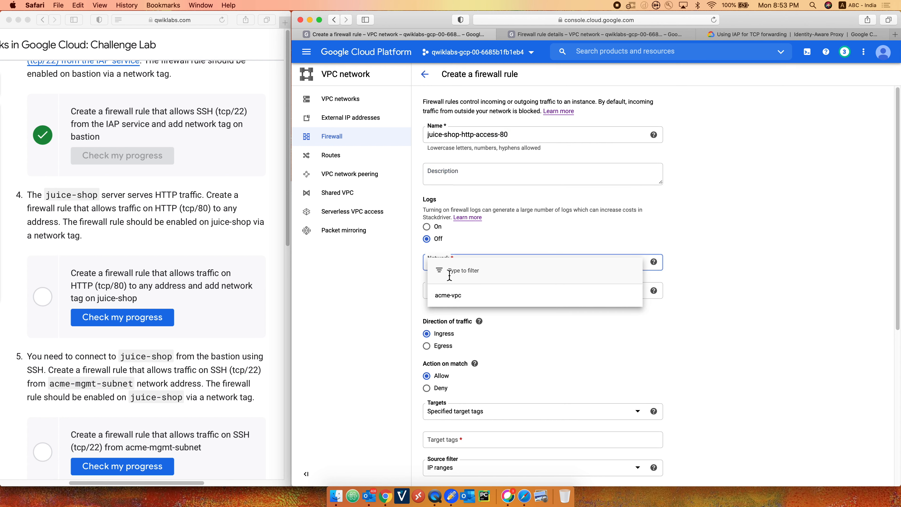
click(457, 295)
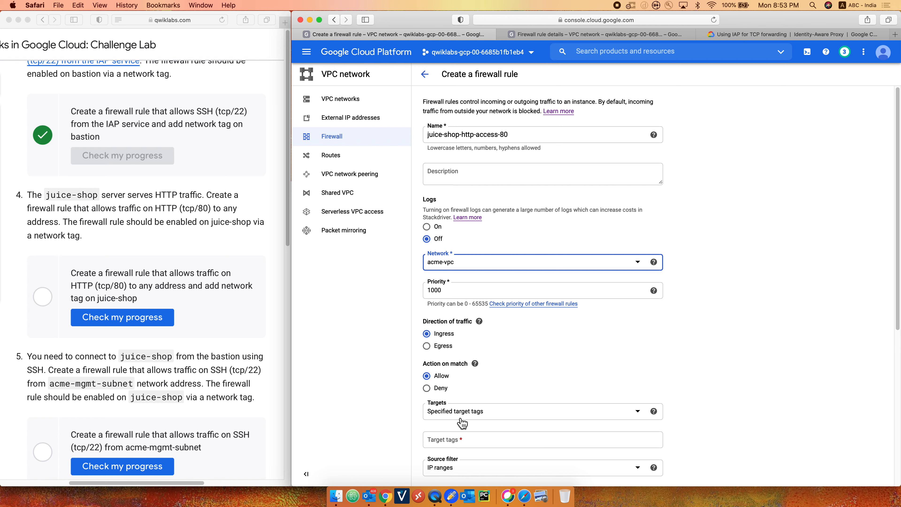
- Set the rule's target tag to juice-shop-80 and its source IP range to 0.0.0.0/0
scroll(461, 423, down, 2)
click(464, 406)
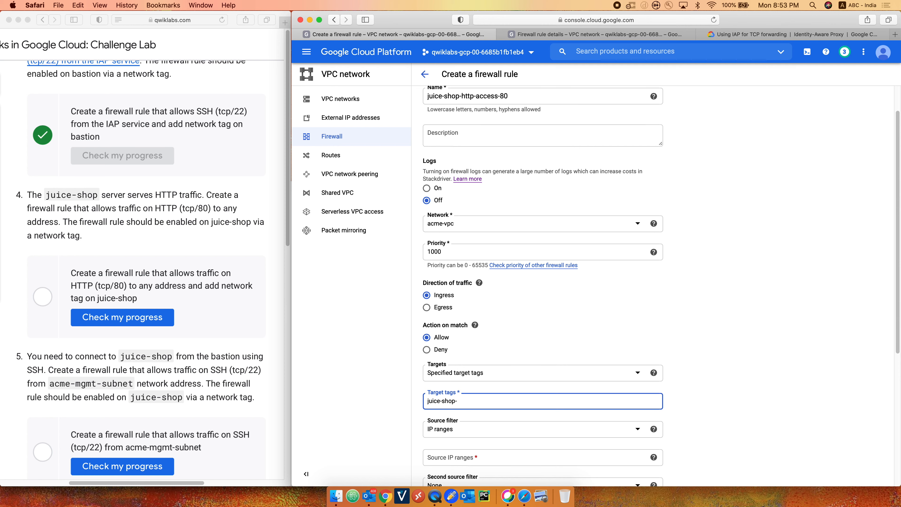
text(juice-shop-80)
key(Tab)
scroll(455, 275, down, 5)
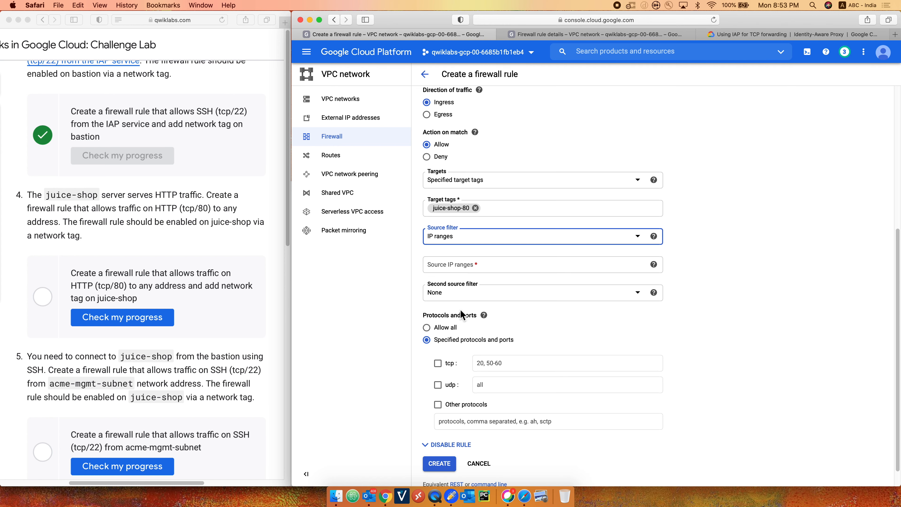
click(455, 270)
text(0.0.0.0/0)
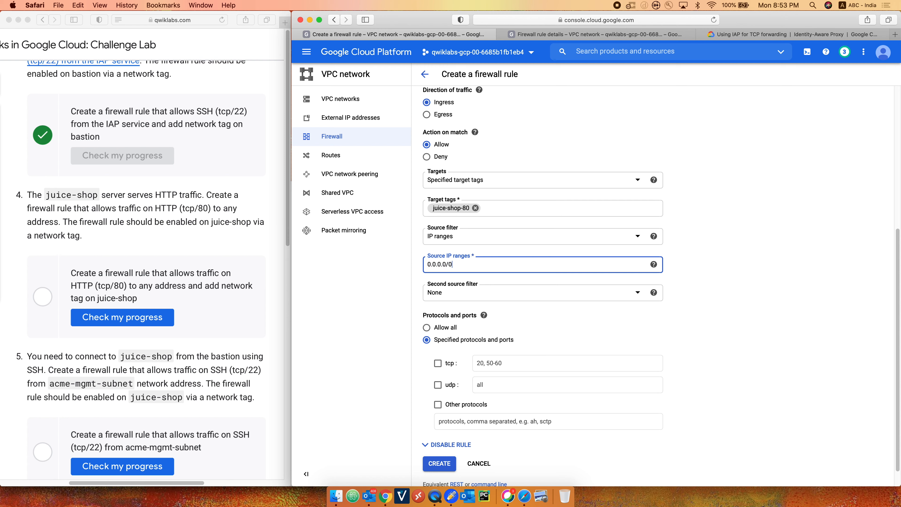
key(Tab)
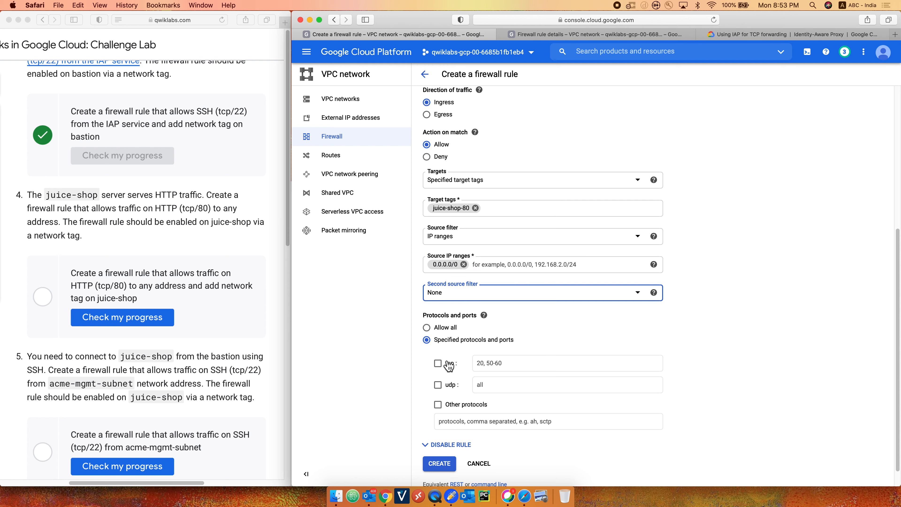
- Allow tcp port 80 in the rule's protocols and ports, and create the rule
click(439, 363)
text(80)
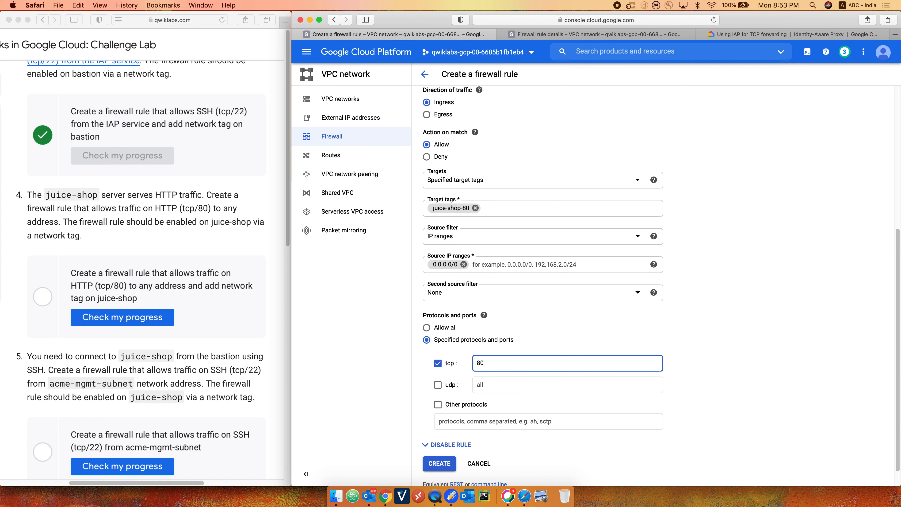
key(Tab)
click(373, 394)
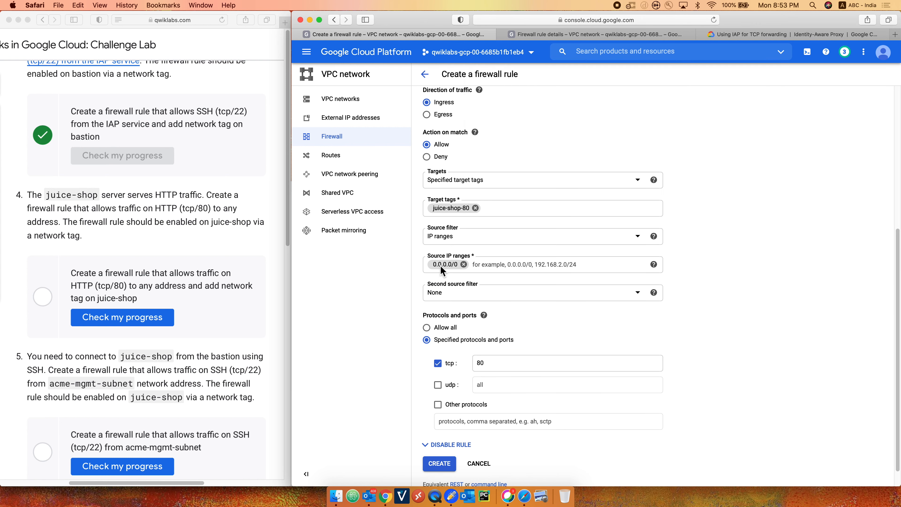
scroll(495, 369, down, 1)
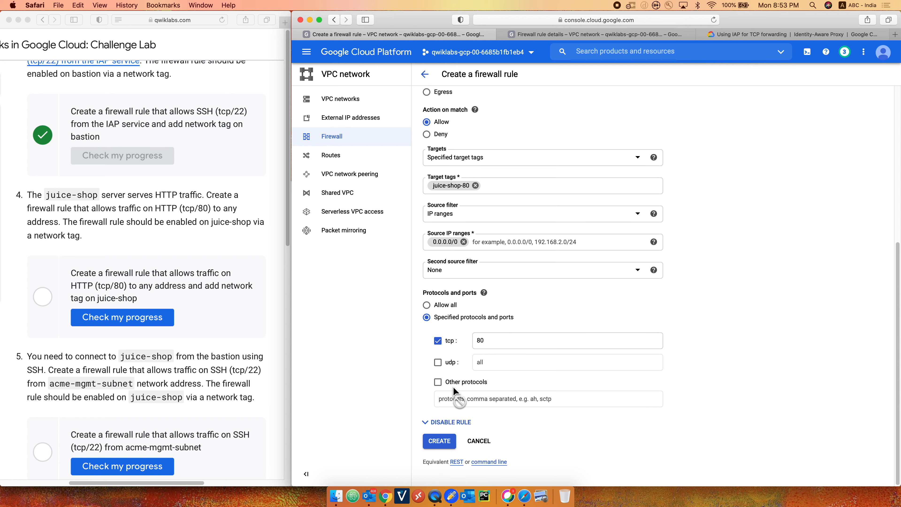
click(447, 443)
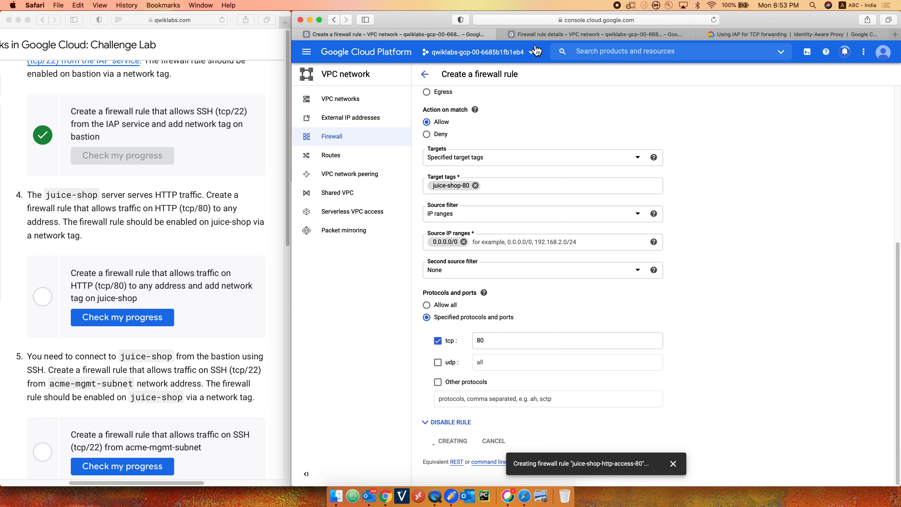
- Open the juice-shop instance from the Compute Engine VM instances list and start editing it
mouse_move(545, 35)
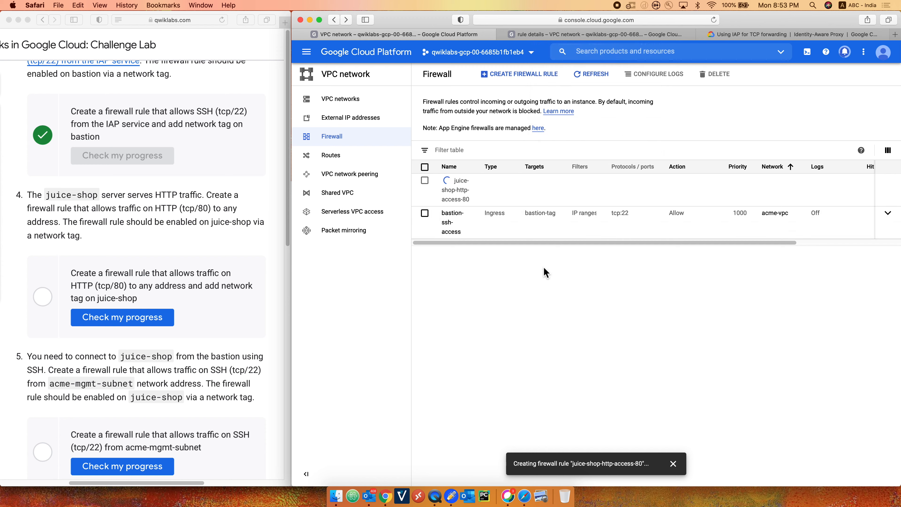
click(572, 34)
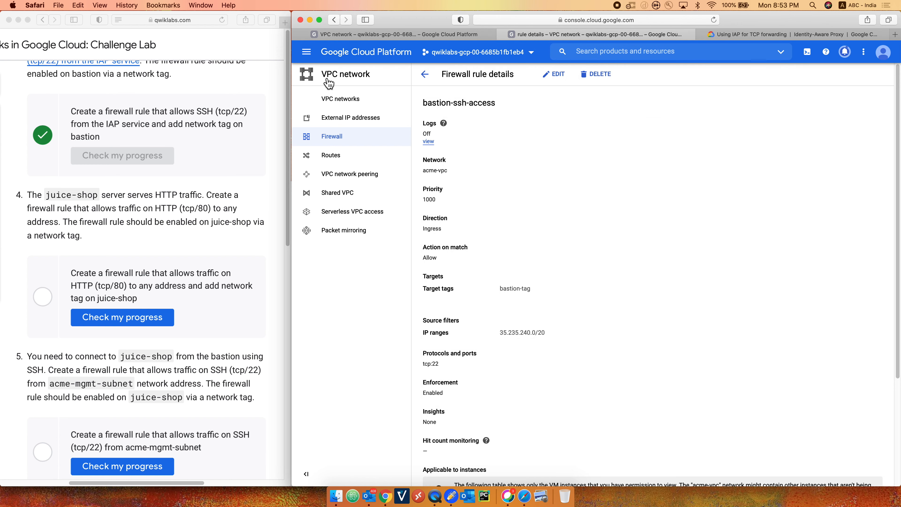
click(307, 52)
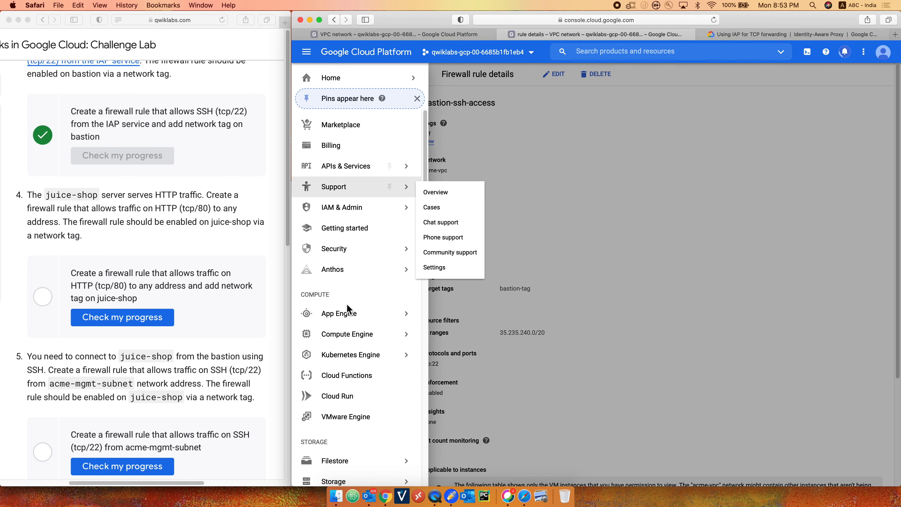
mouse_move(351, 333)
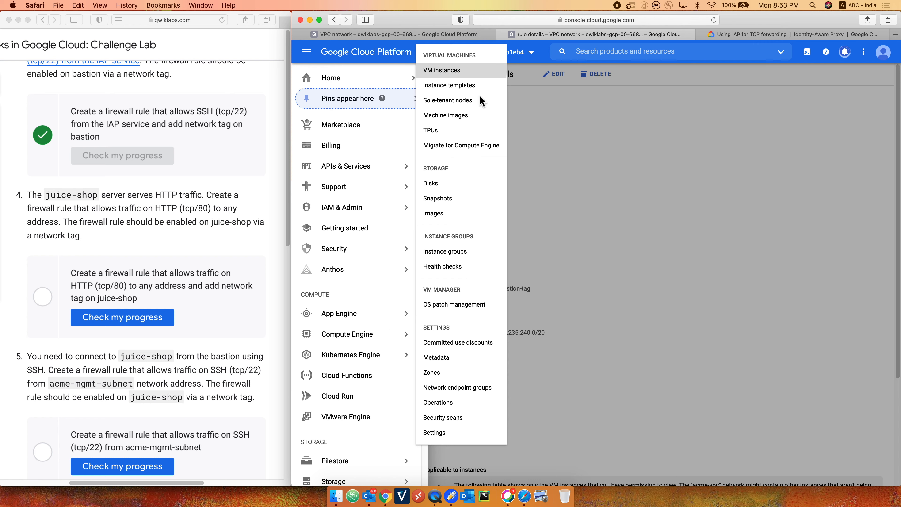
click(443, 71)
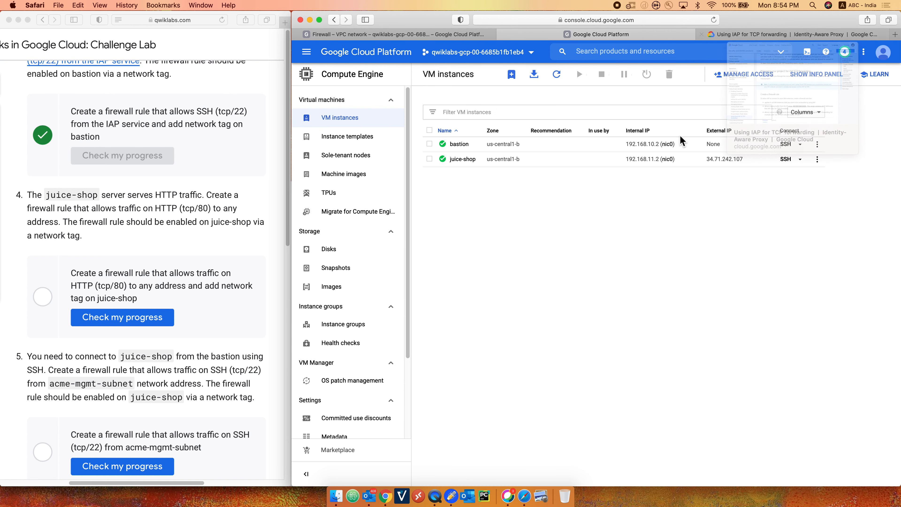
click(463, 159)
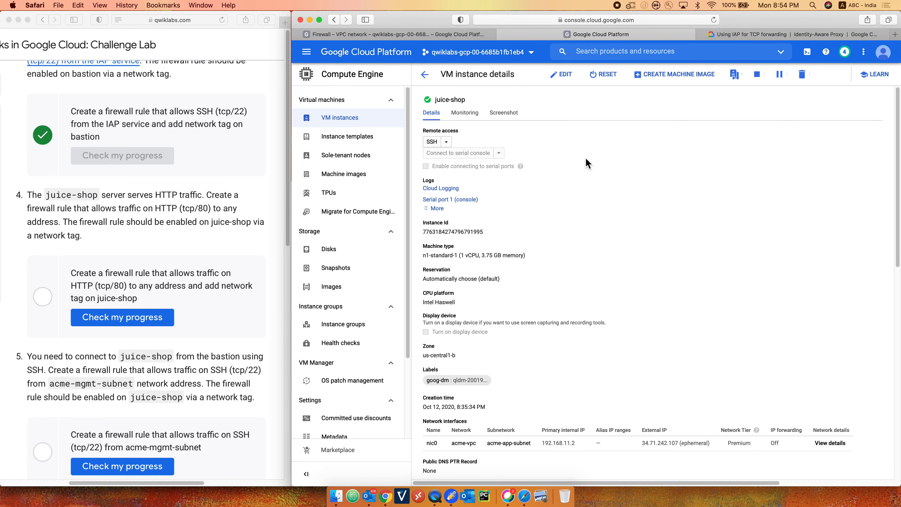
click(562, 75)
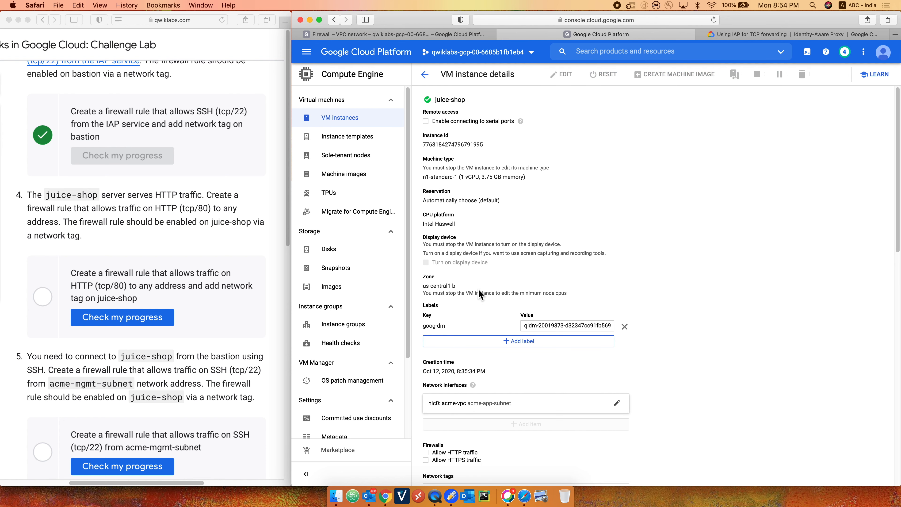
- Add the network tag juice-shop-80 to the juice-shop instance and save the changes
scroll(471, 268, down, 3)
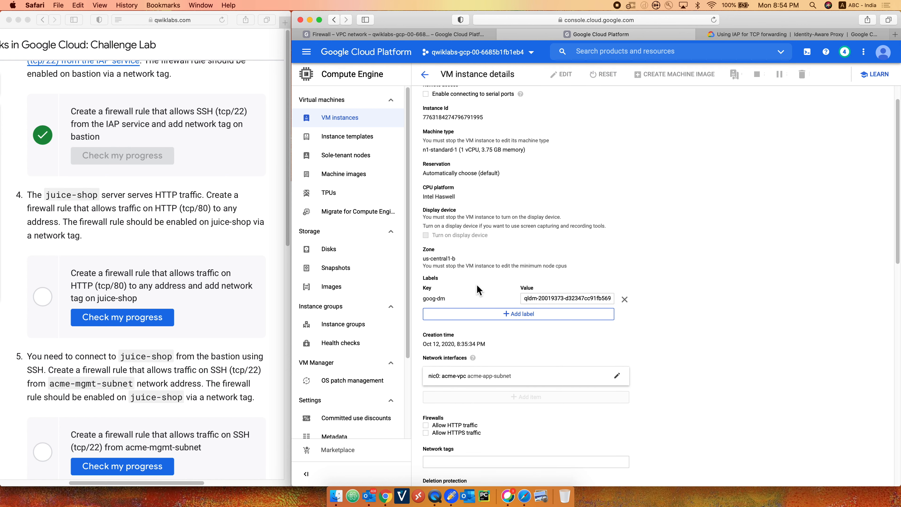
scroll(480, 289, down, 5)
click(457, 344)
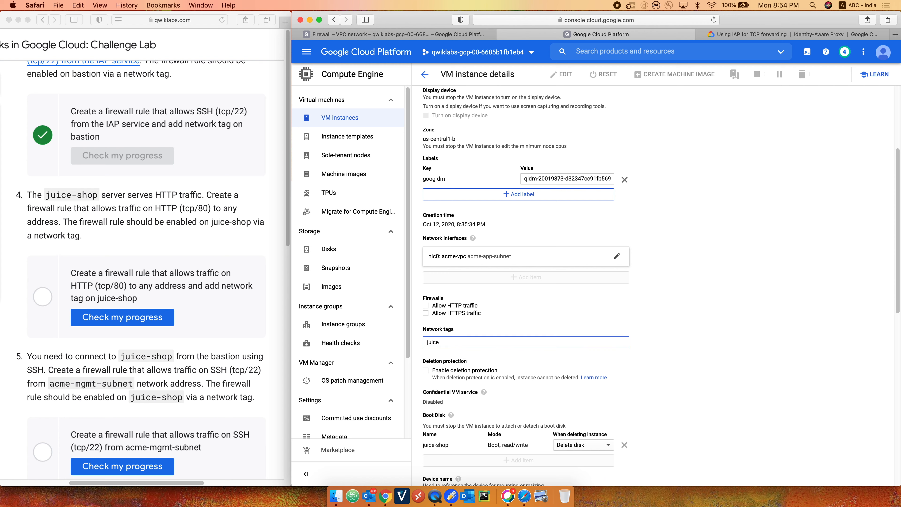
key(Return)
scroll(514, 367, down, 10)
click(440, 472)
- Check the progress of lab task 4 and bring up the juice-shop SSH task
click(146, 234)
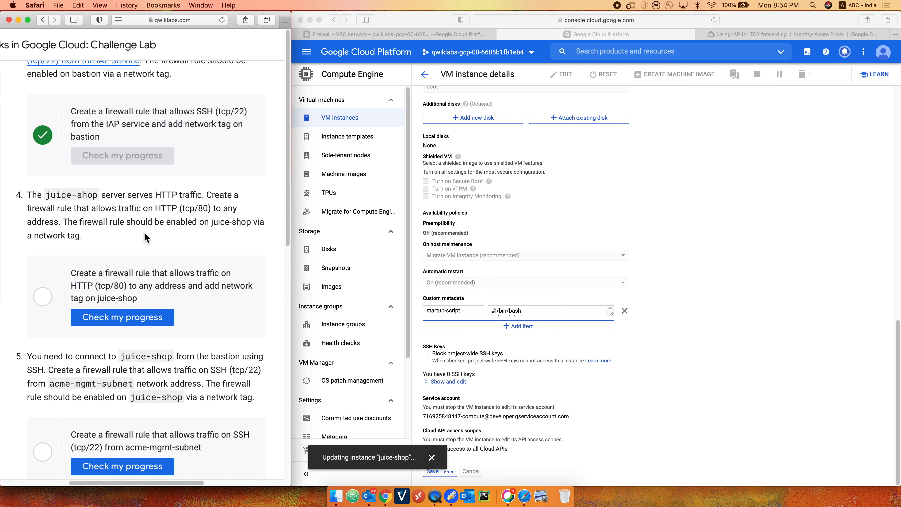
scroll(164, 233, down, 1)
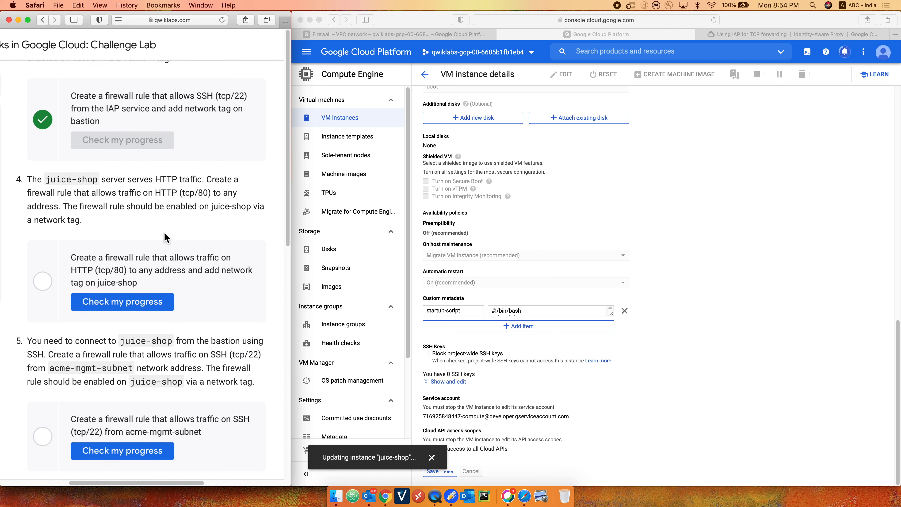
scroll(165, 237, down, 1)
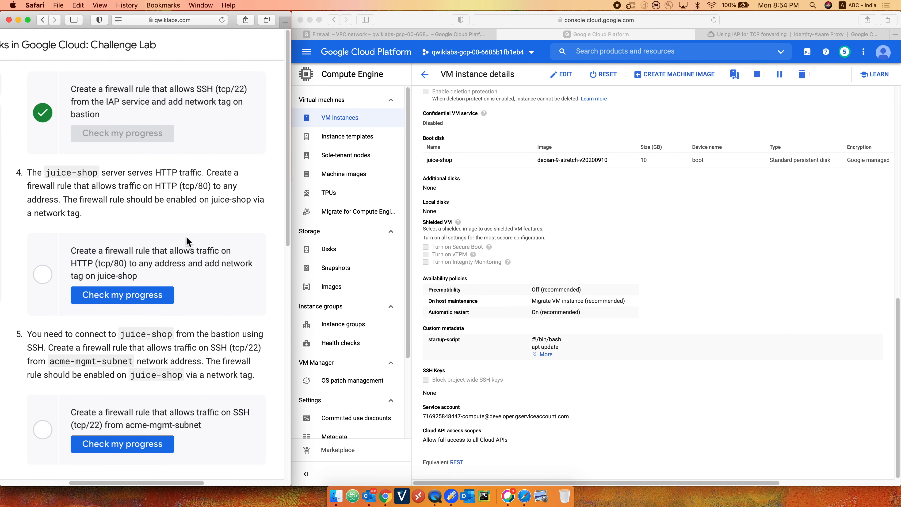
click(137, 291)
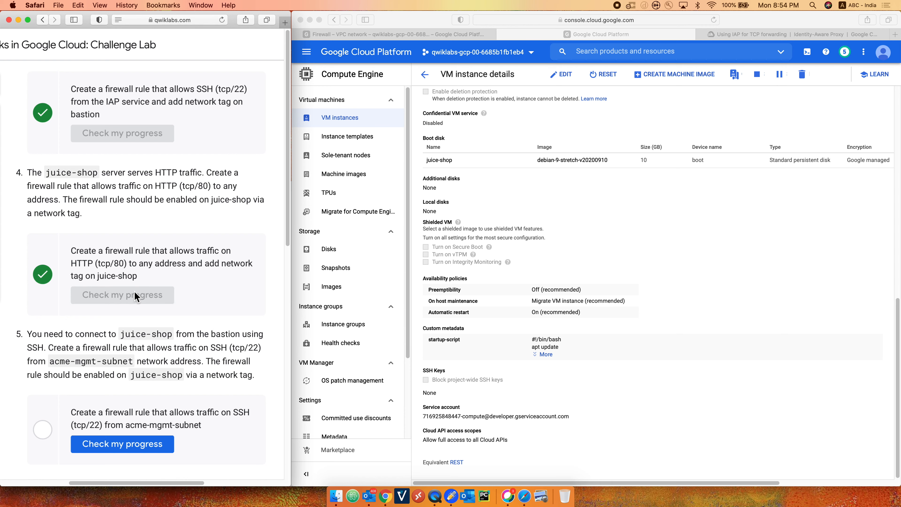
scroll(178, 275, down, 5)
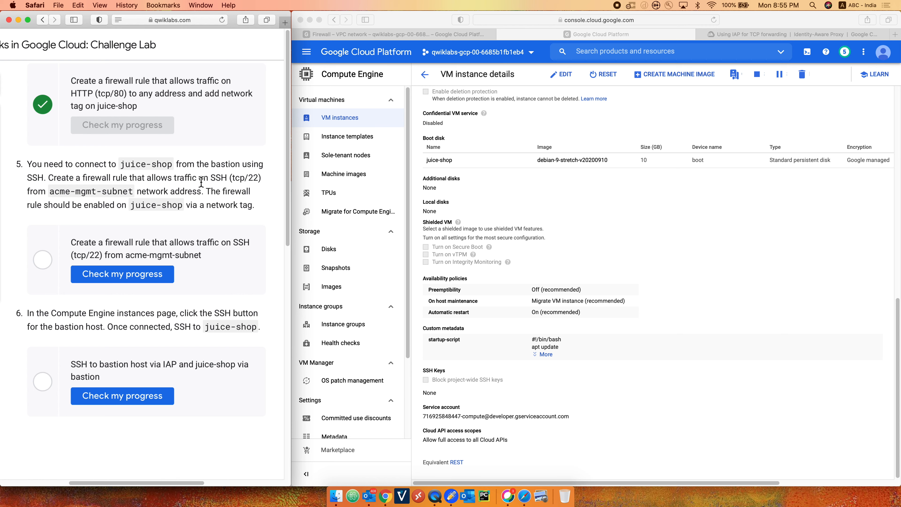
- Copy the IP address range of acme-mgmt-subnet from the VPC networks list
click(428, 34)
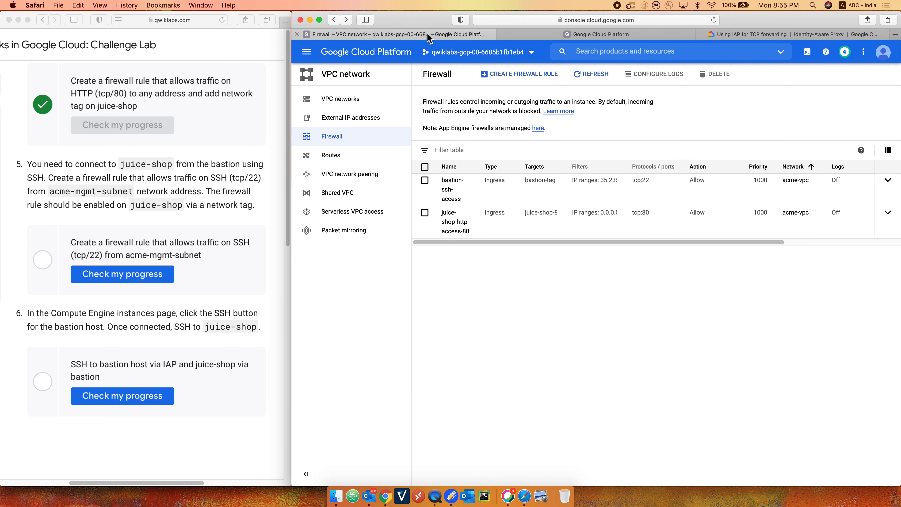
click(349, 103)
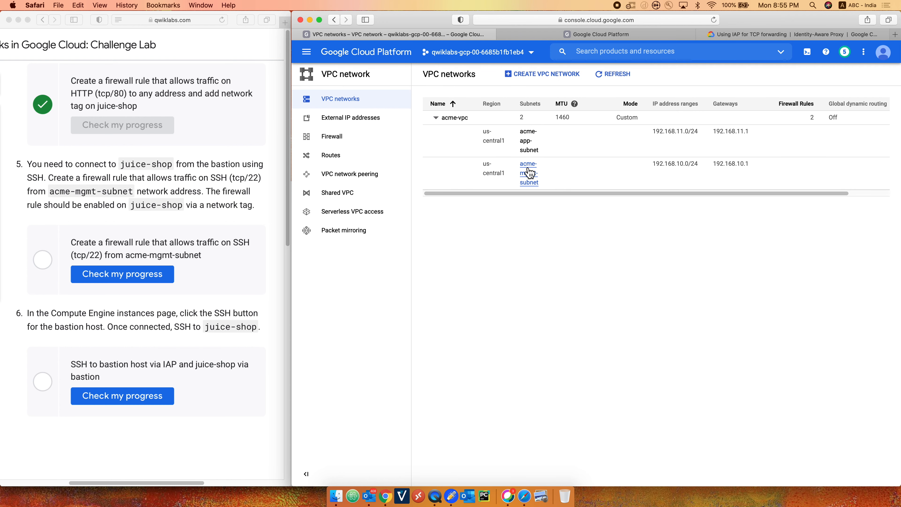
drag(704, 166, 654, 169)
right_click(657, 169)
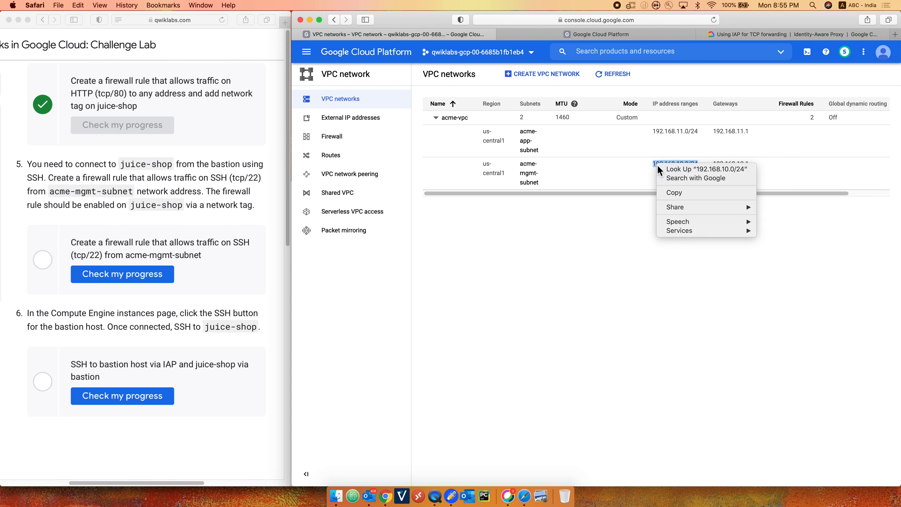
click(673, 192)
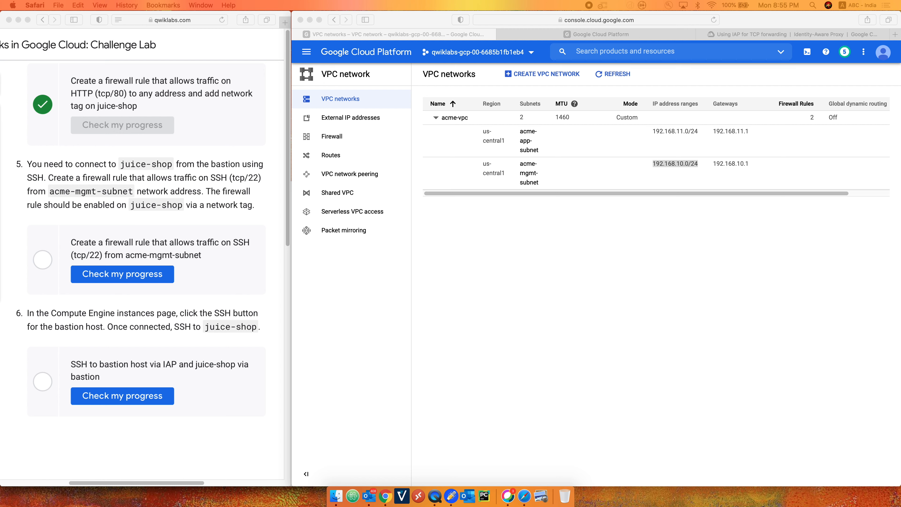
click(587, 224)
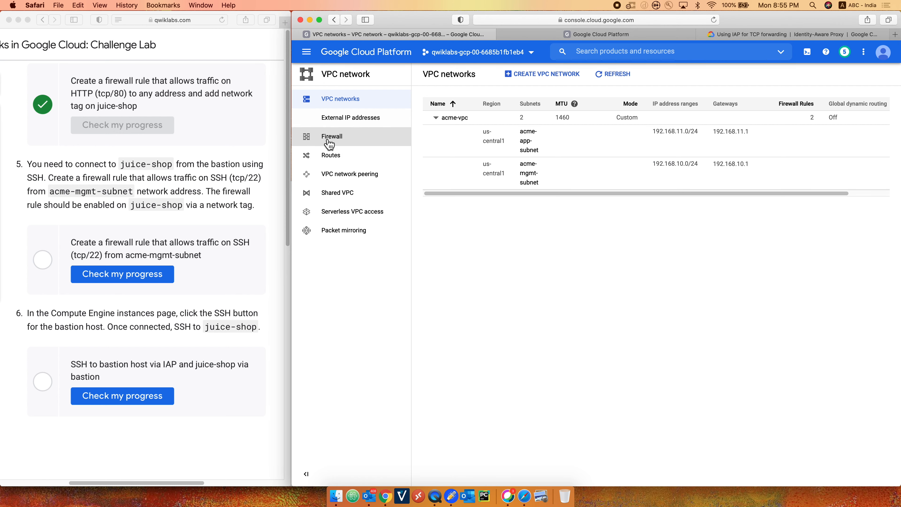
- Start a new VPC firewall rule named allow-from-acme-port-22 and assign it to the acme-vpc network
click(320, 136)
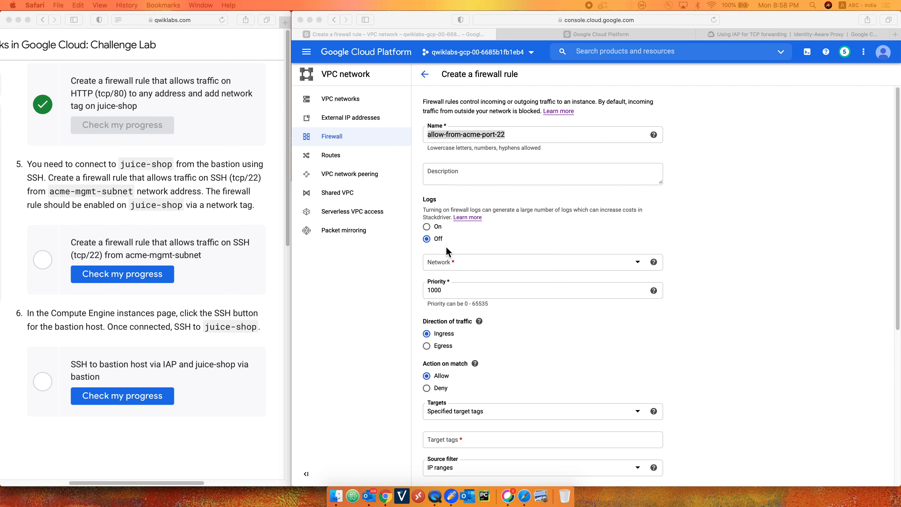
click(465, 267)
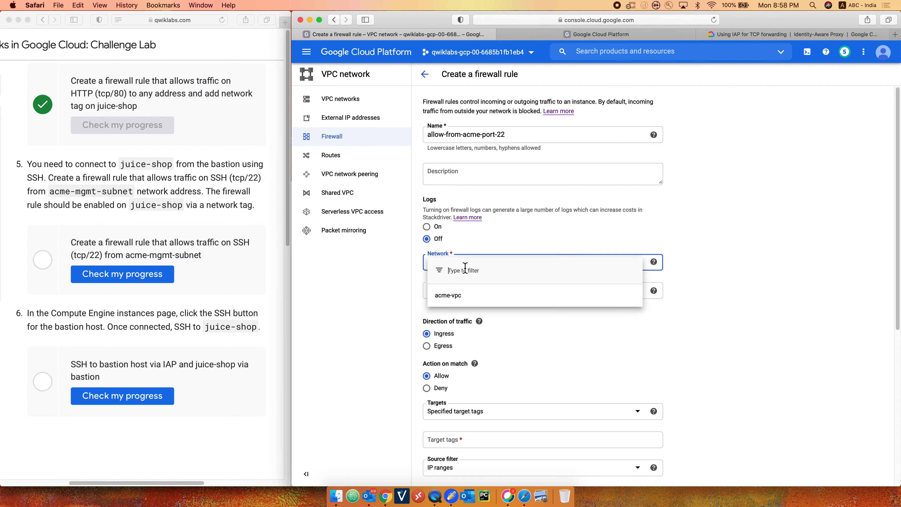
click(467, 294)
scroll(472, 334, down, 3)
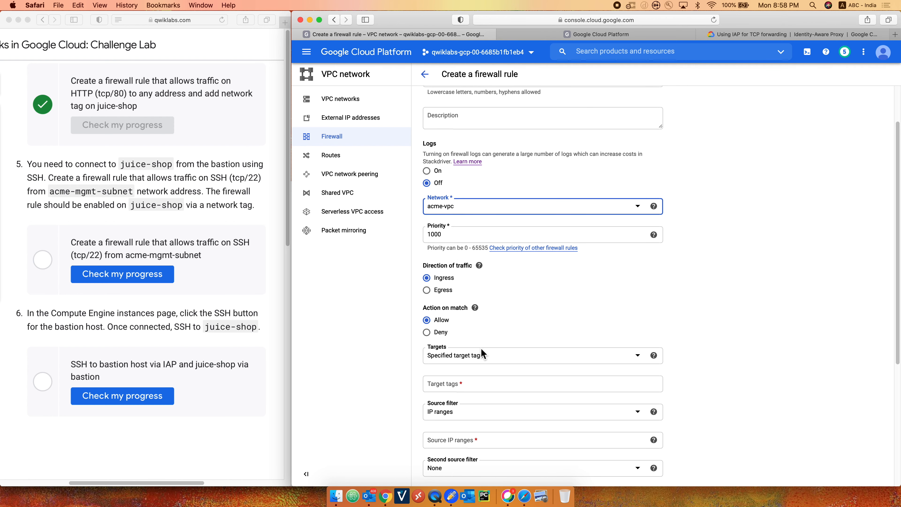
- Copy the firewall rule's name and enter it as the target tag, allow-from-acme-port-22
scroll(482, 350, up, 3)
drag(507, 136, 396, 135)
key(super+c)
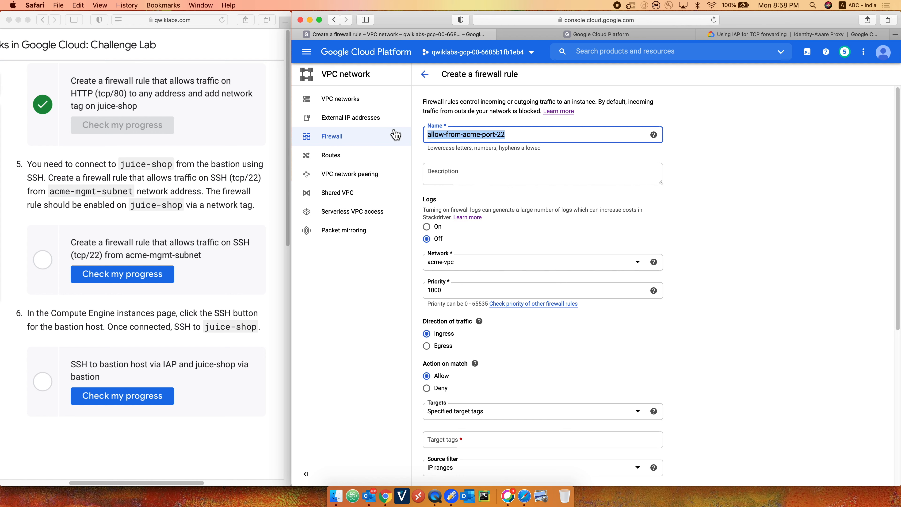
scroll(528, 321, down, 5)
click(472, 295)
key(super+v)
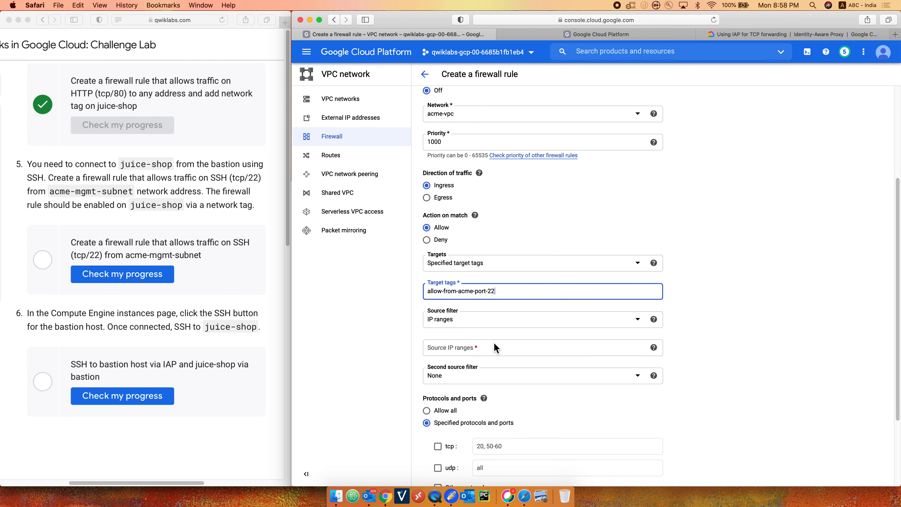
key(super+Tab)
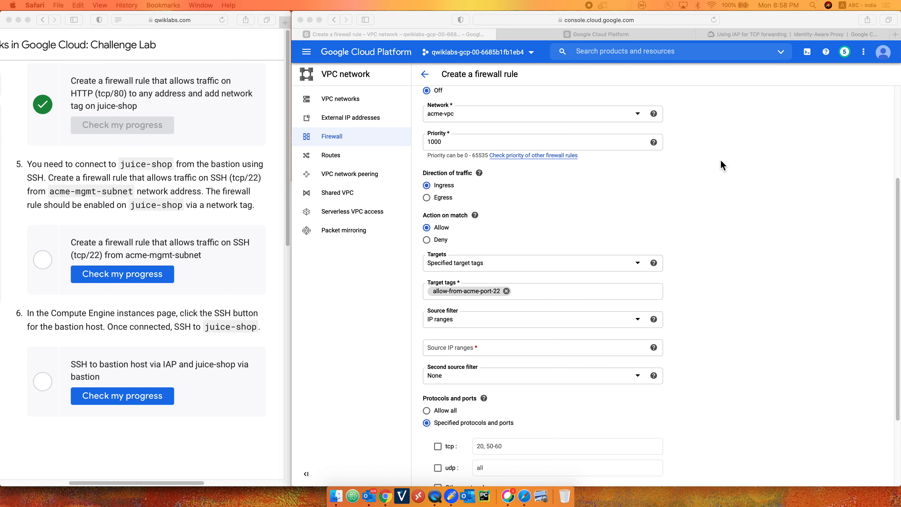
- Keep IP ranges as the source filter and set the source IP range to 192.168.10.0/24
click(474, 315)
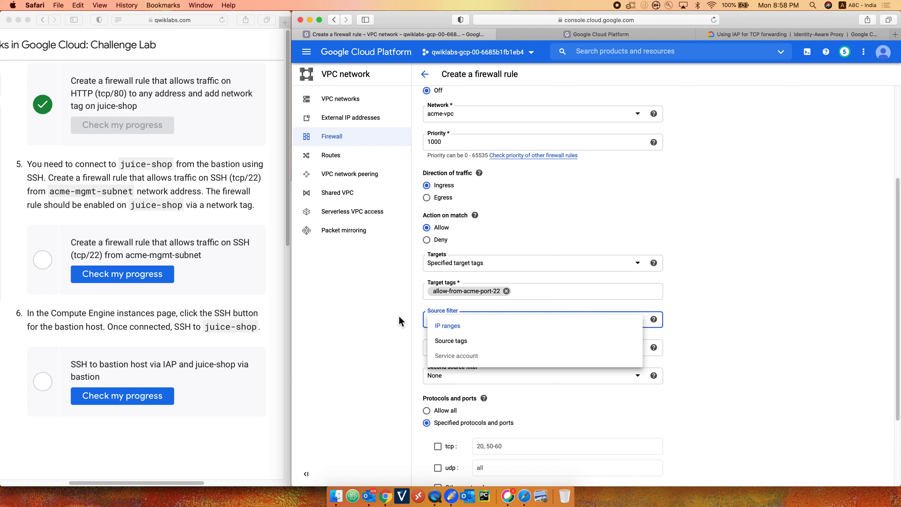
click(436, 321)
click(445, 348)
text(192.168.10.0/24)
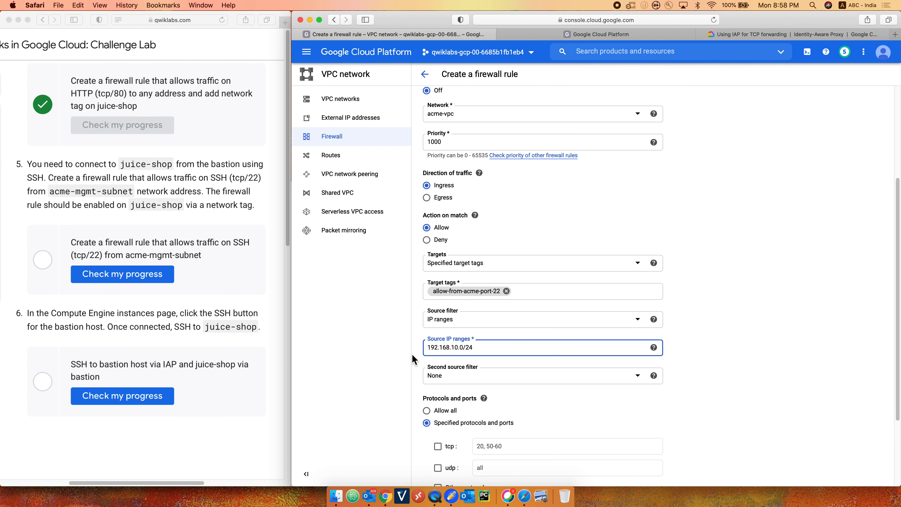
click(435, 367)
- Allow tcp port 22 under the specified protocols and ports and create the firewall rule
scroll(484, 373, down, 4)
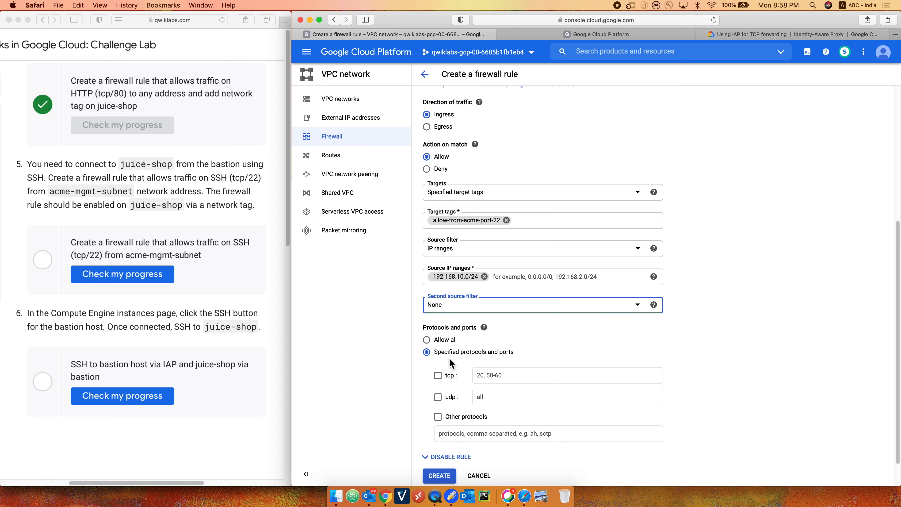
click(438, 375)
click(501, 377)
text(22)
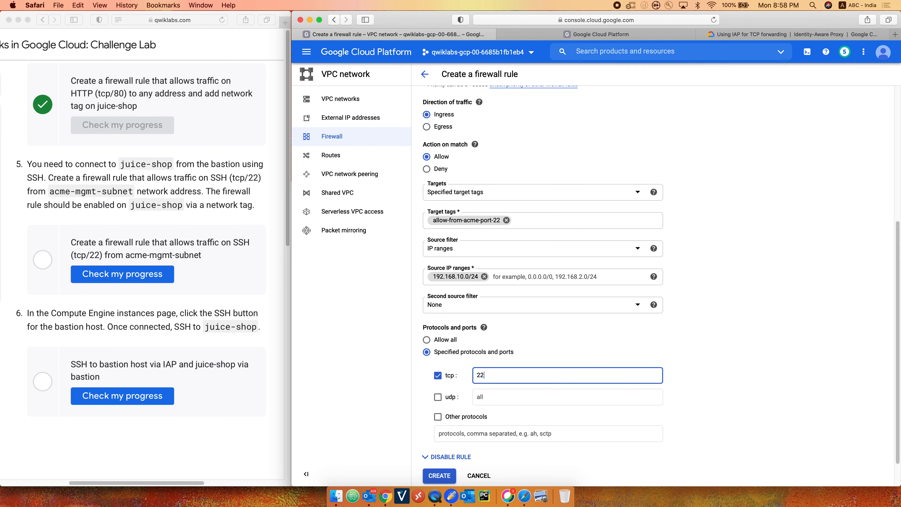
scroll(419, 396, down, 1)
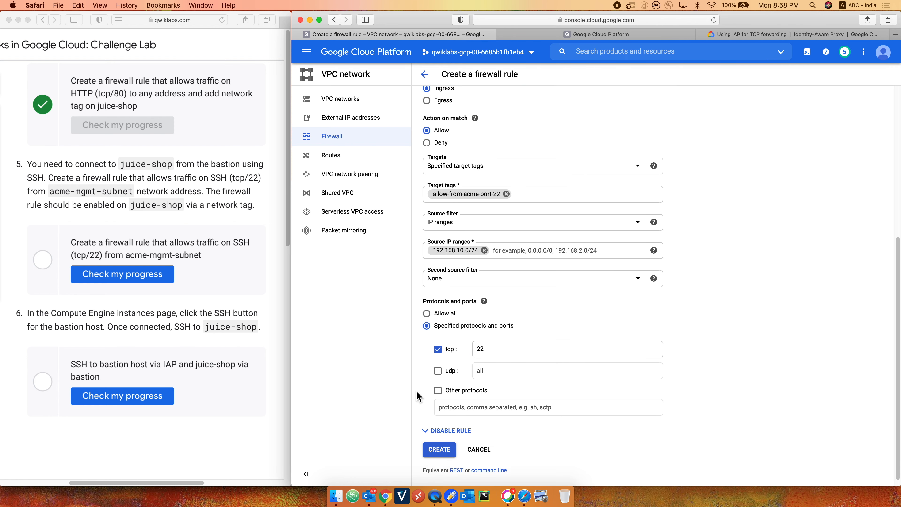
click(435, 450)
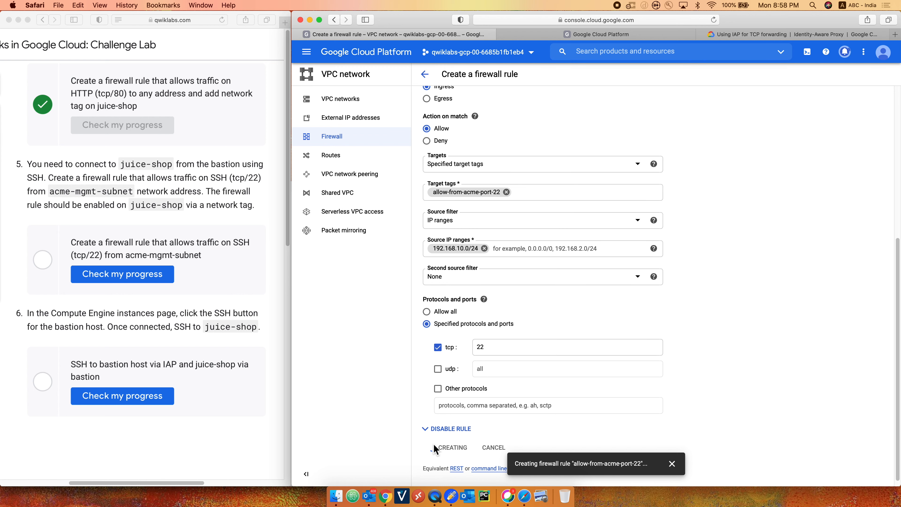
- Return to the Compute Engine VM instances, open the juice-shop instance and start editing it
click(554, 34)
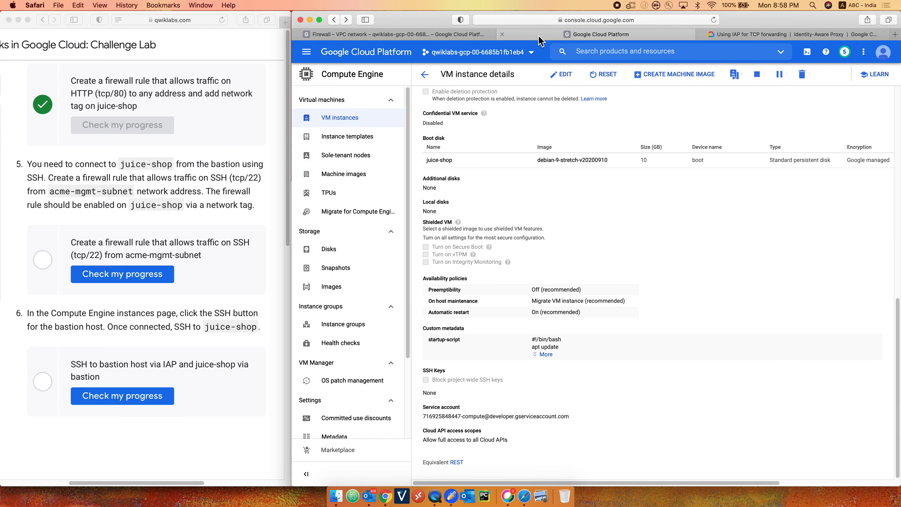
click(367, 123)
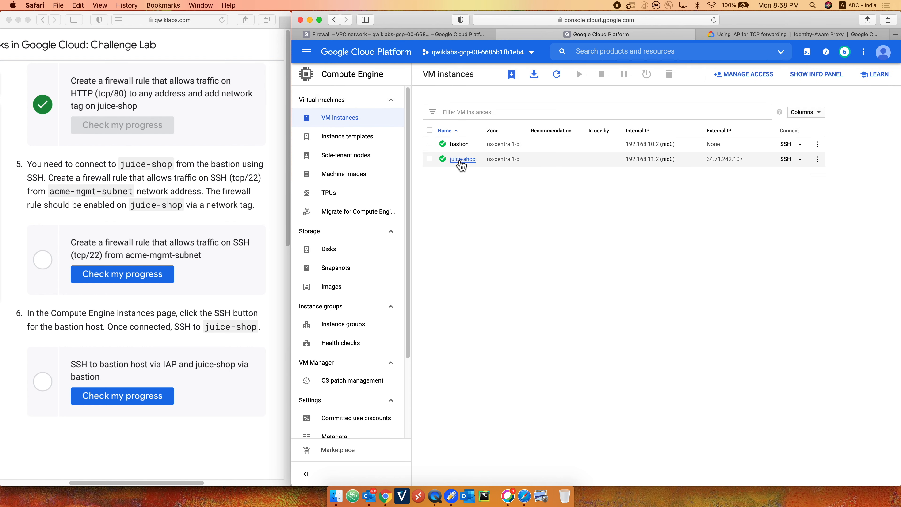
click(461, 160)
click(564, 74)
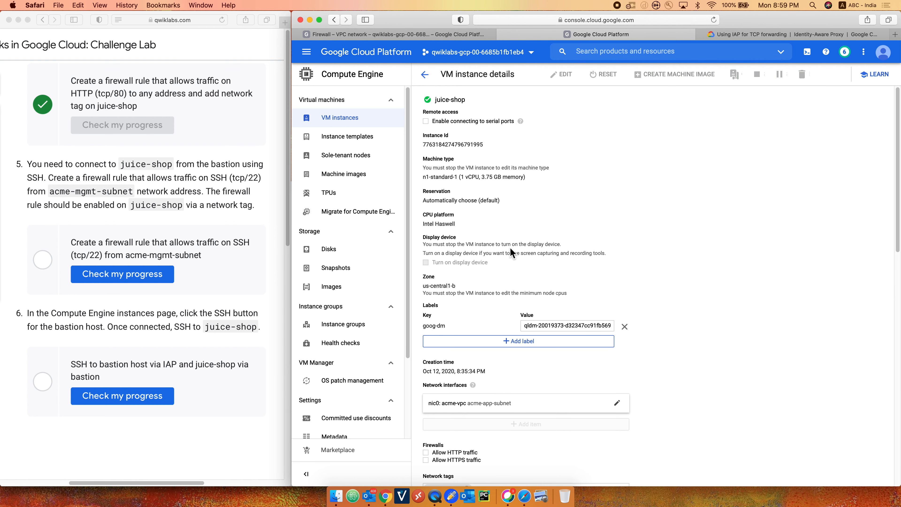
- Add the network tag allow-from-acme-port-22 to the juice-shop instance alongside juice-shop-80 and save the changes
scroll(511, 253, down, 5)
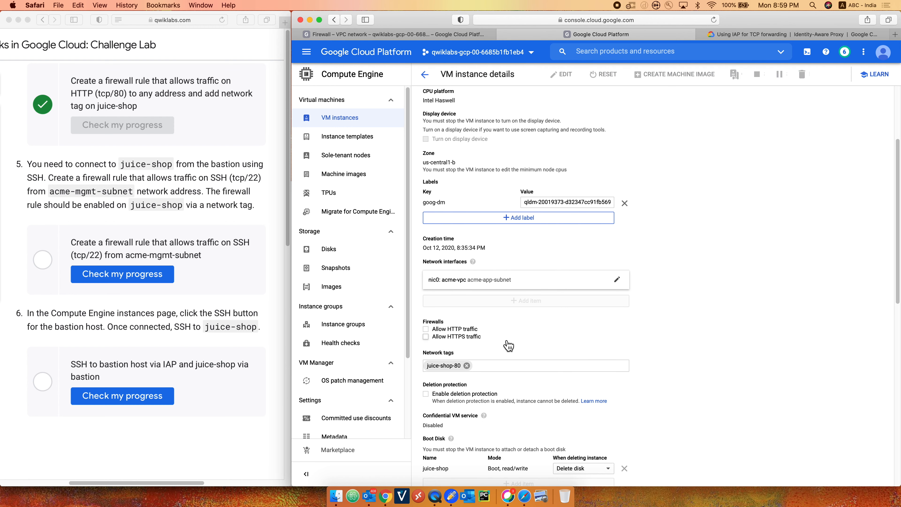
scroll(509, 346, down, 1)
click(501, 360)
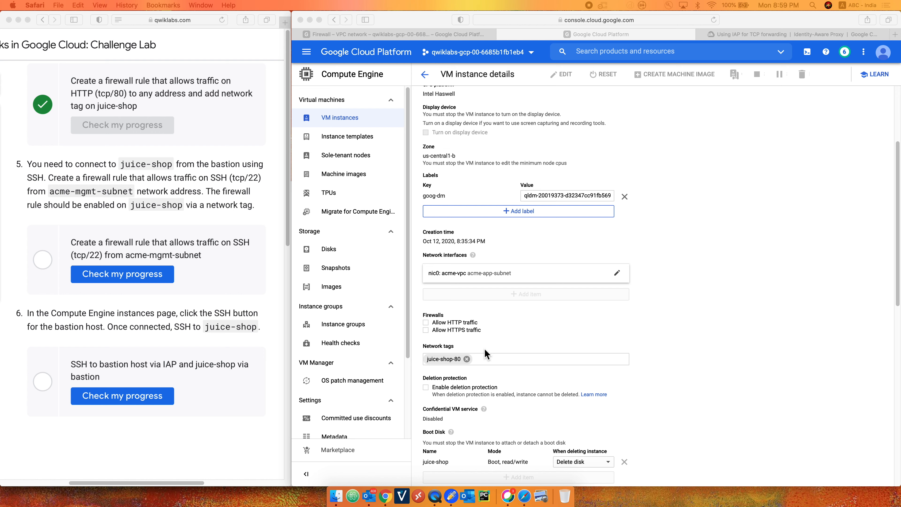
click(502, 362)
text(allow-from-acmemgmt22)
key(Return)
scroll(563, 359, down, 8)
scroll(563, 362, down, 5)
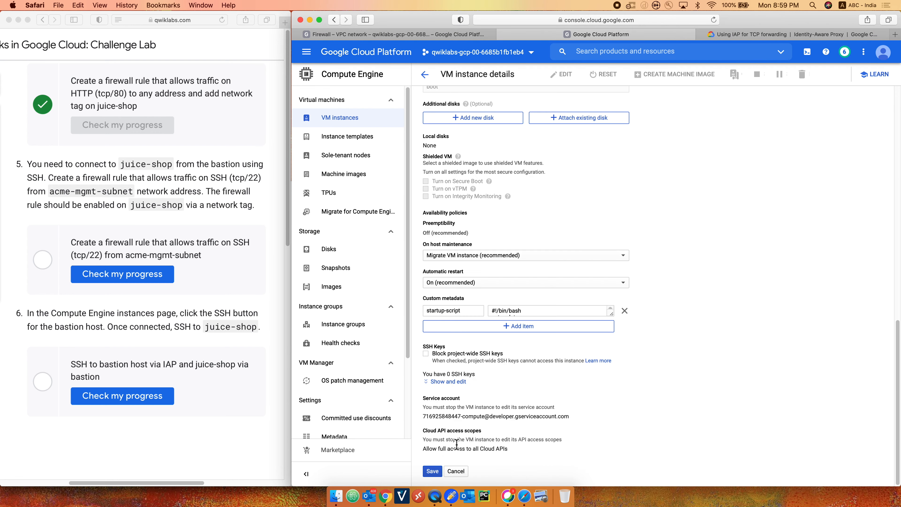
click(433, 472)
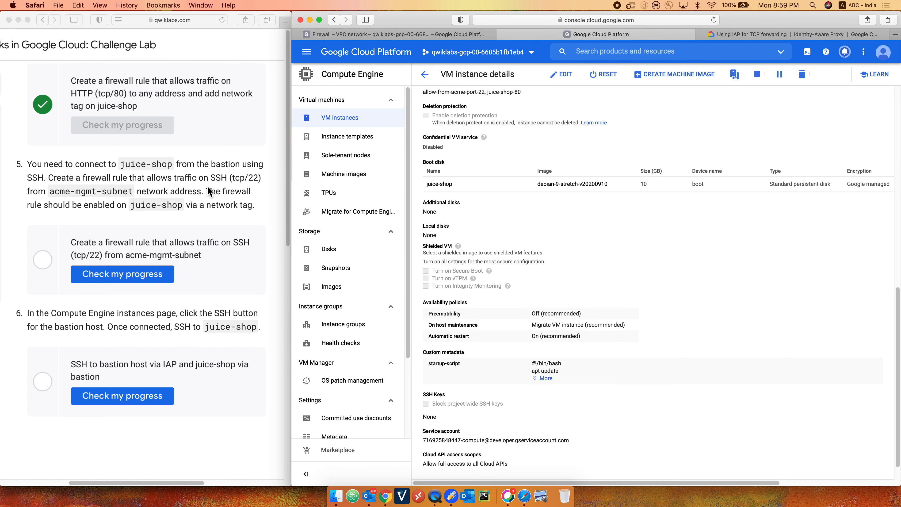
- Check the progress of lab task 5 and bring up task 6 about SSH through the bastion
click(146, 262)
click(137, 282)
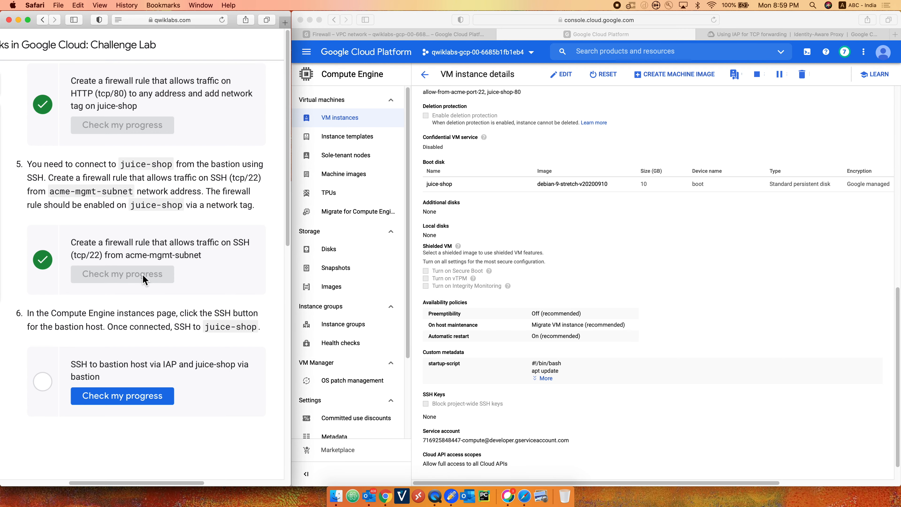
scroll(158, 272, down, 3)
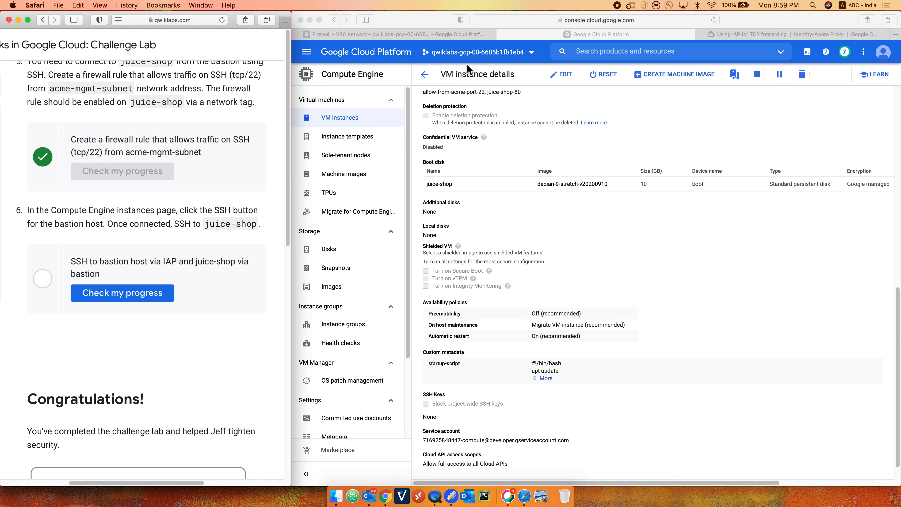
- Copy the internal IP address of juice-shop from the Compute Engine VM instances list
click(475, 37)
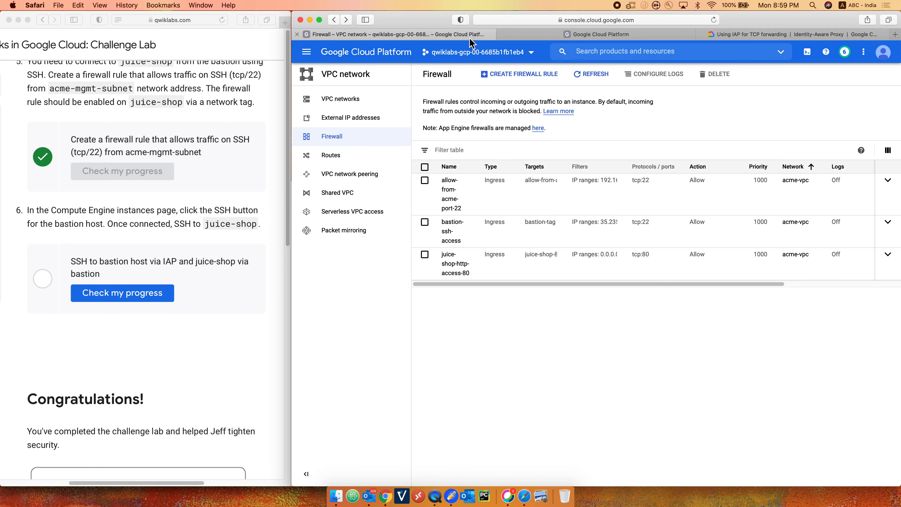
click(509, 35)
click(346, 119)
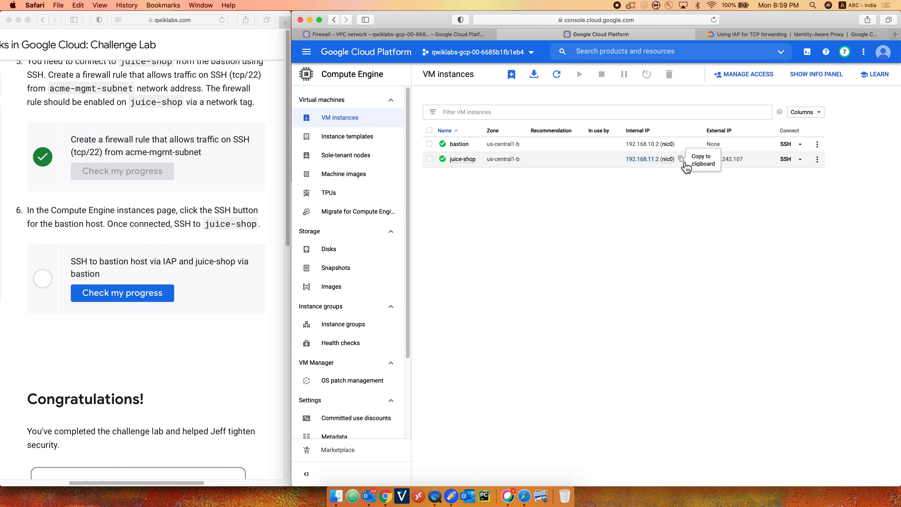
click(683, 161)
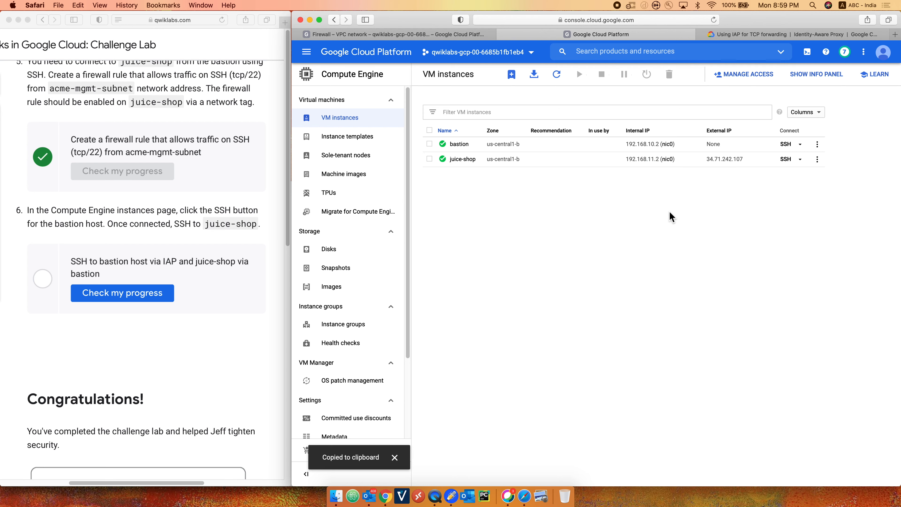
- Open an SSH session to the bastion instance, move its window clear of the lab instructions and enlarge the terminal text
click(786, 144)
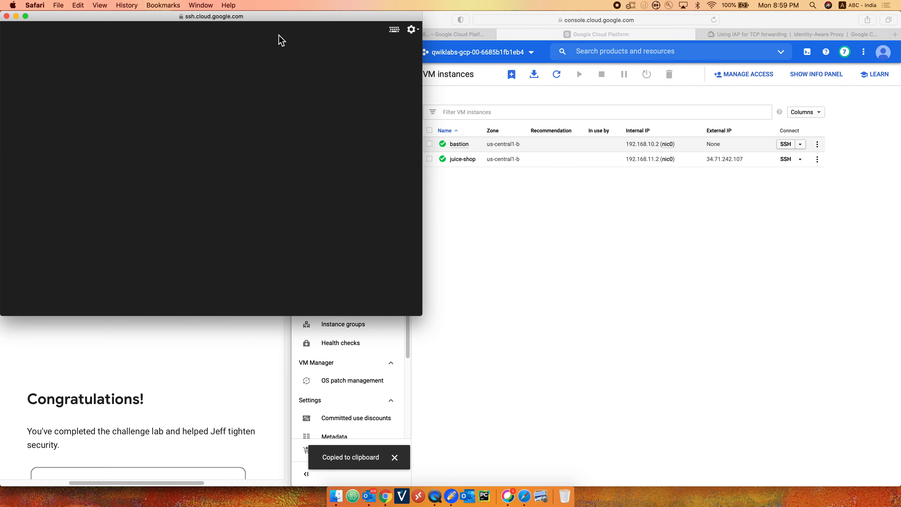
drag(265, 25, 651, 143)
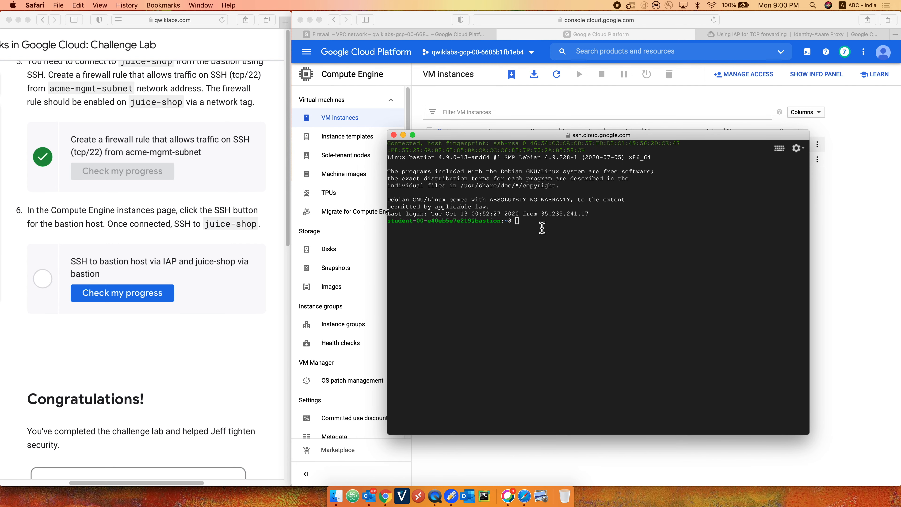
click(542, 228)
key(ctrl+equal)
key(ctrl+equal)
key(ctrl+equal)
- Connect from the bastion to juice-shop with ssh 192.168.11.2 and accept its host key with yes
text(ssh)
key(cmd+v)
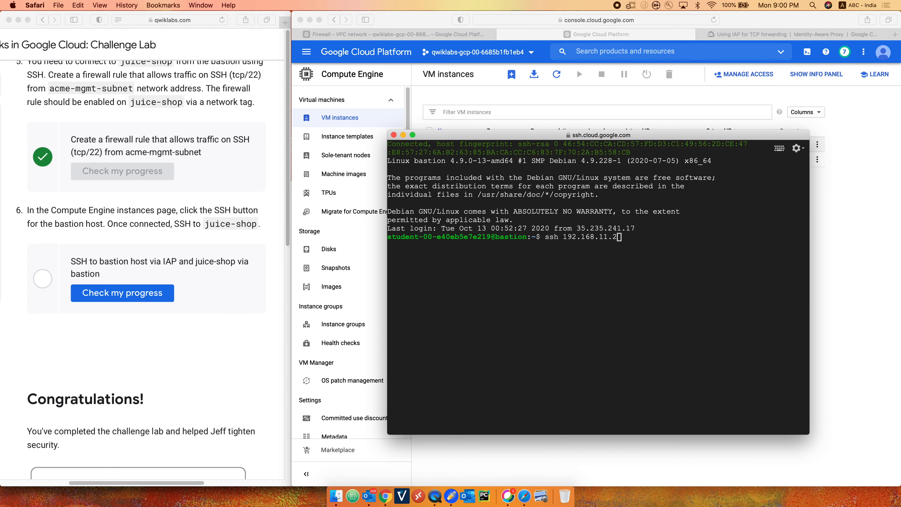
key(Return)
text(yes)
key(Return)
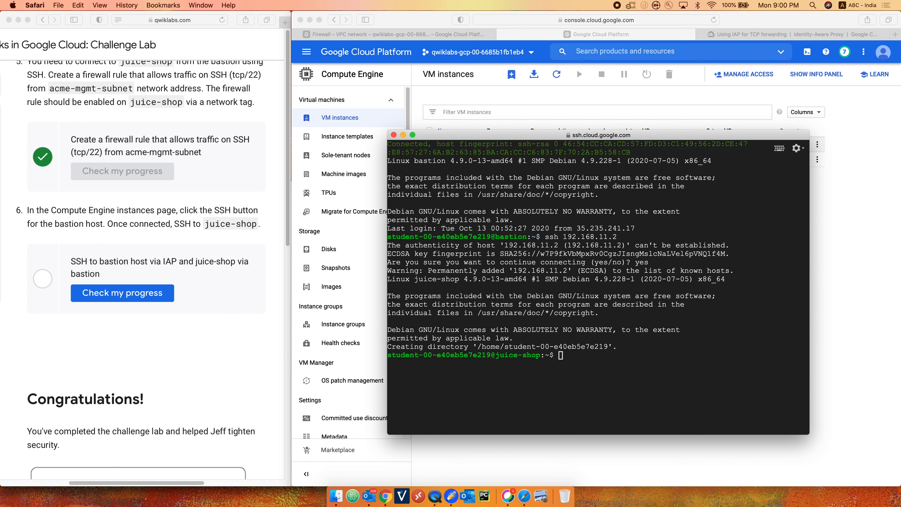
- Highlight the juice-shop host name in the terminal prompt and check the progress of lab task 6
drag(496, 355, 548, 356)
click(177, 342)
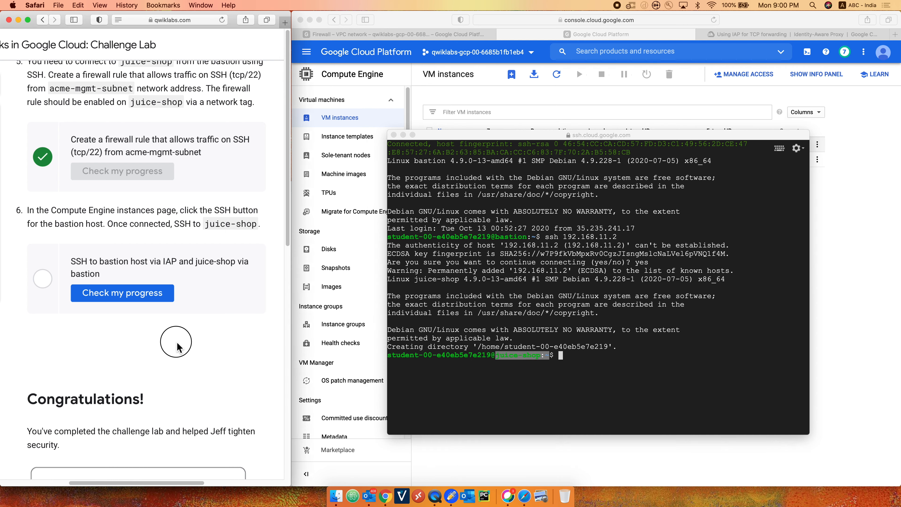
click(141, 297)
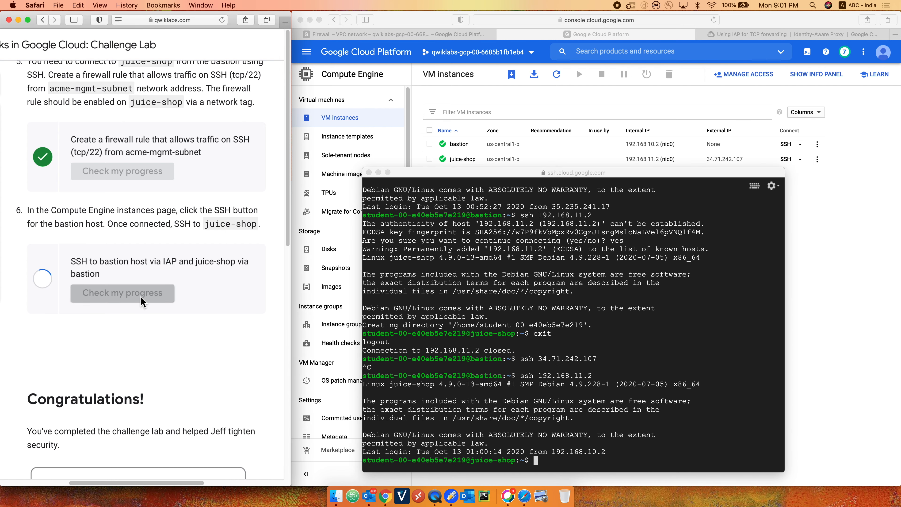